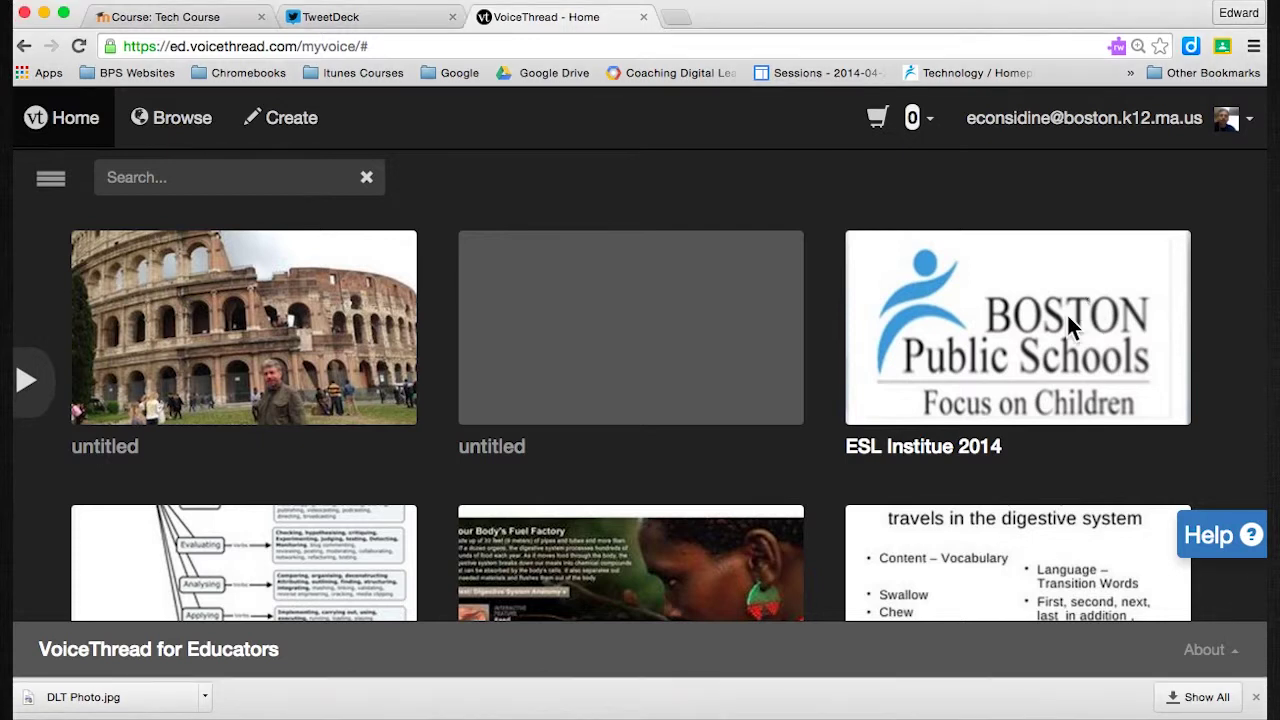
- Open the ESL Institue 2014 VoiceThread and copy its basic embed code at 480 by 270 px
{"action": "left_click", "coordinate": [1067, 318]}
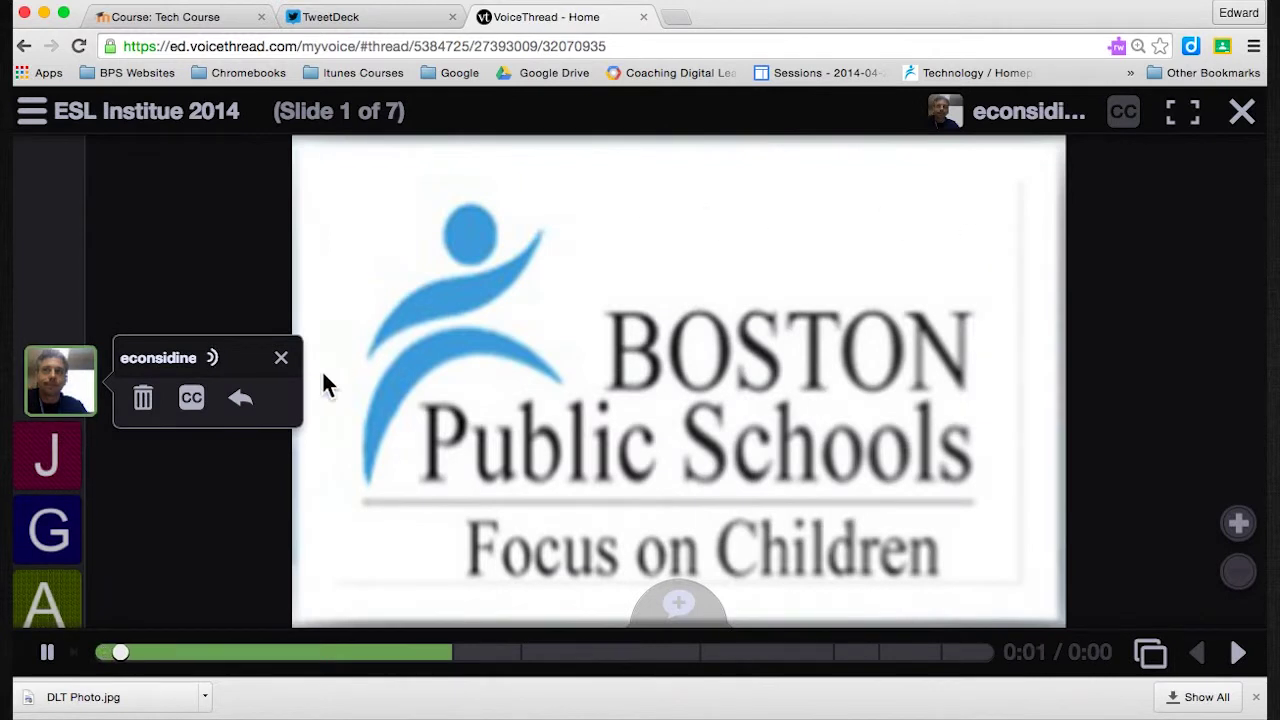
{"action": "left_click", "coordinate": [47, 653]}
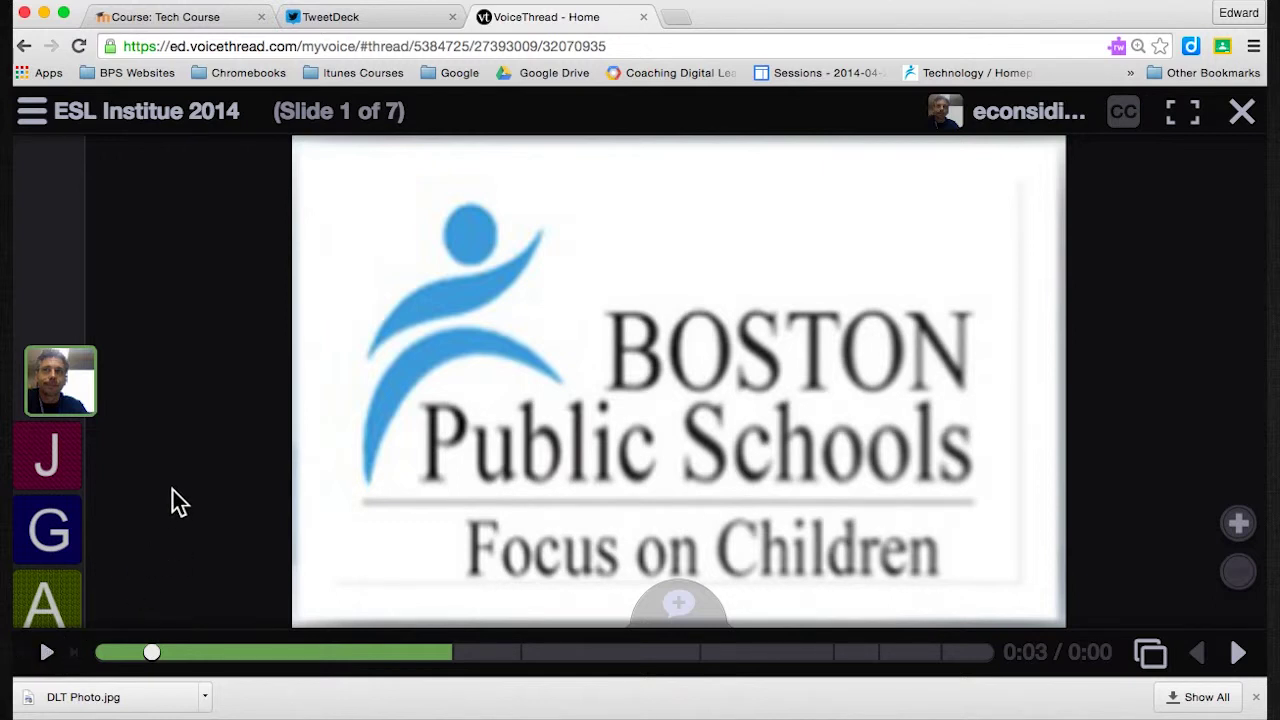
{"action": "left_click", "coordinate": [34, 117]}
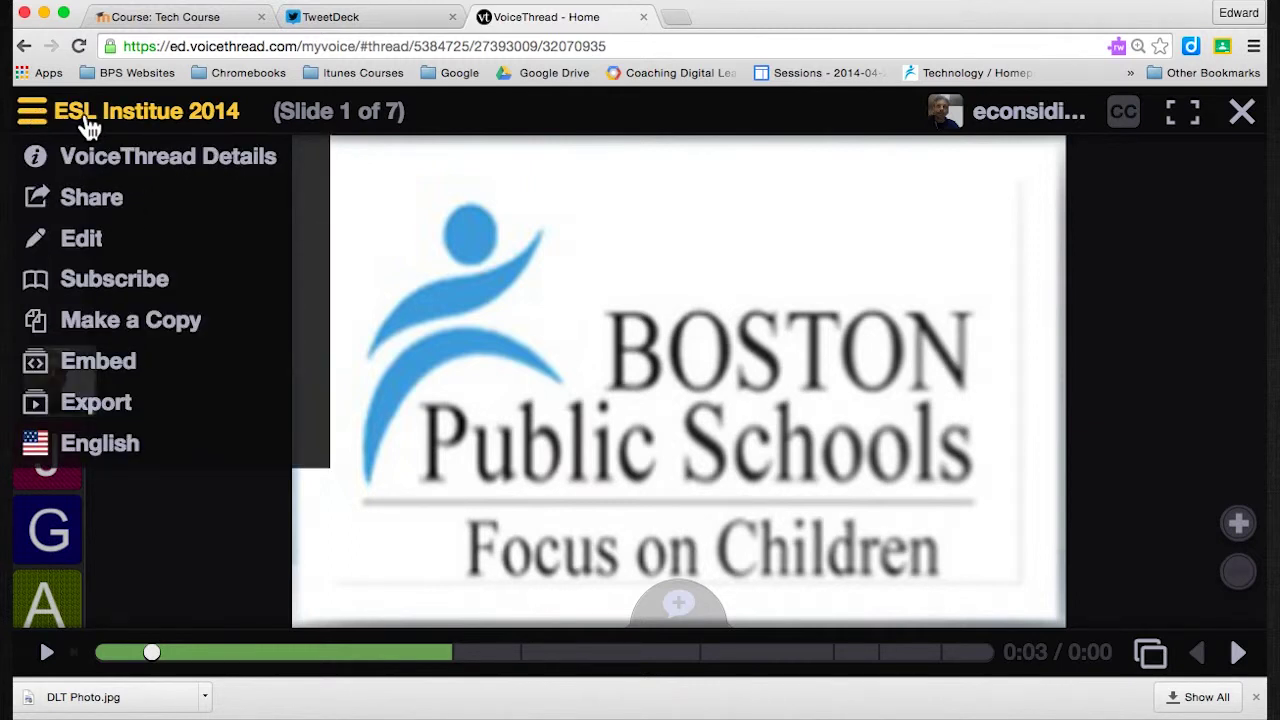
{"action": "left_click", "coordinate": [112, 362]}
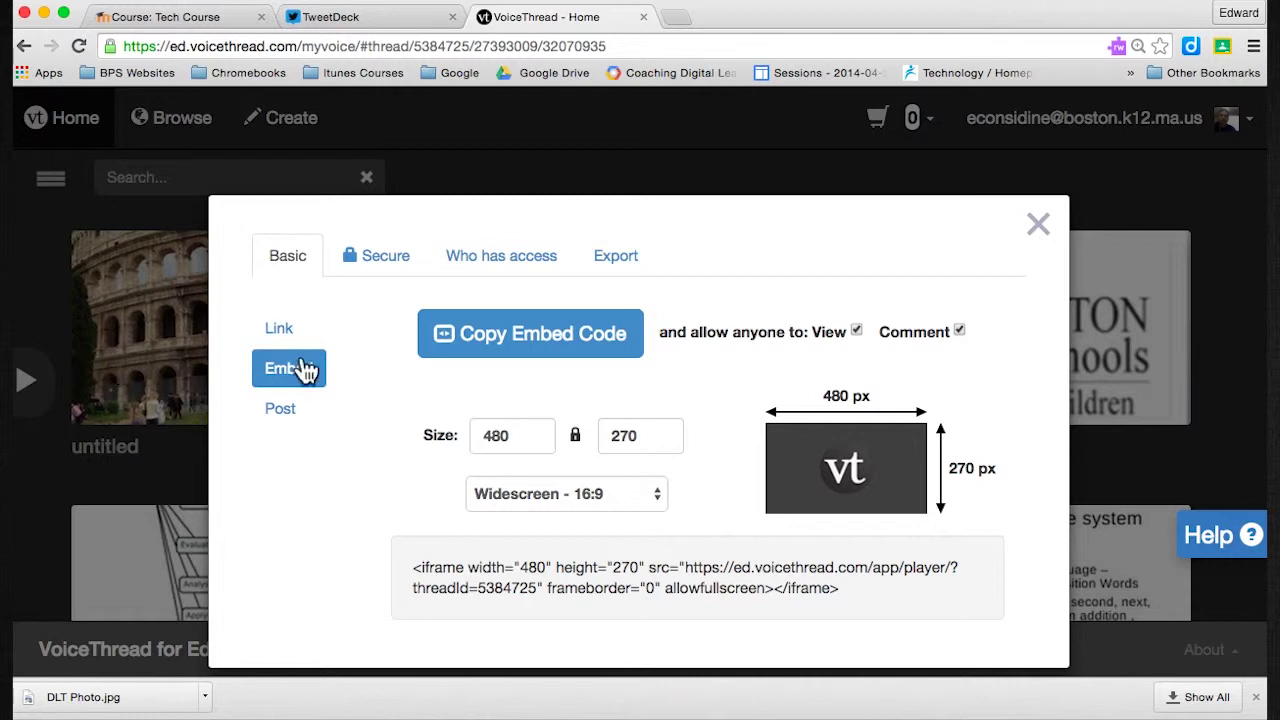
{"action": "left_click", "coordinate": [596, 343]}
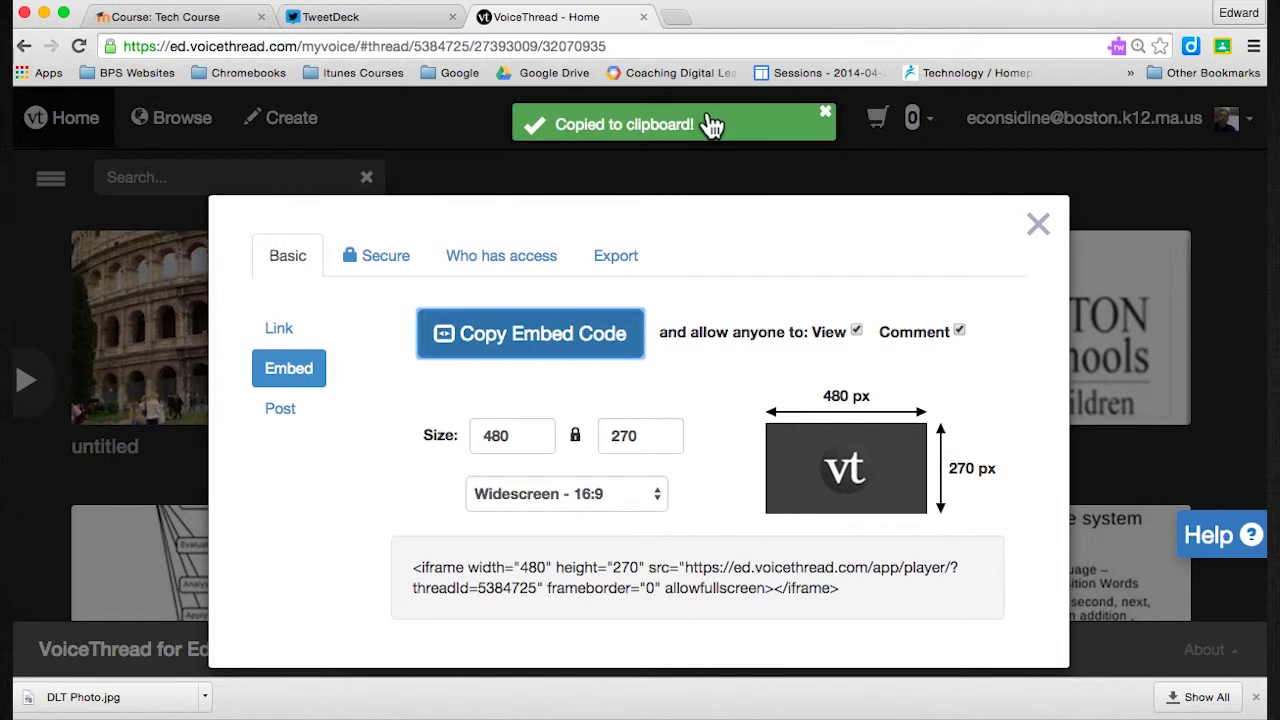
{"action": "left_click", "coordinate": [1039, 220]}
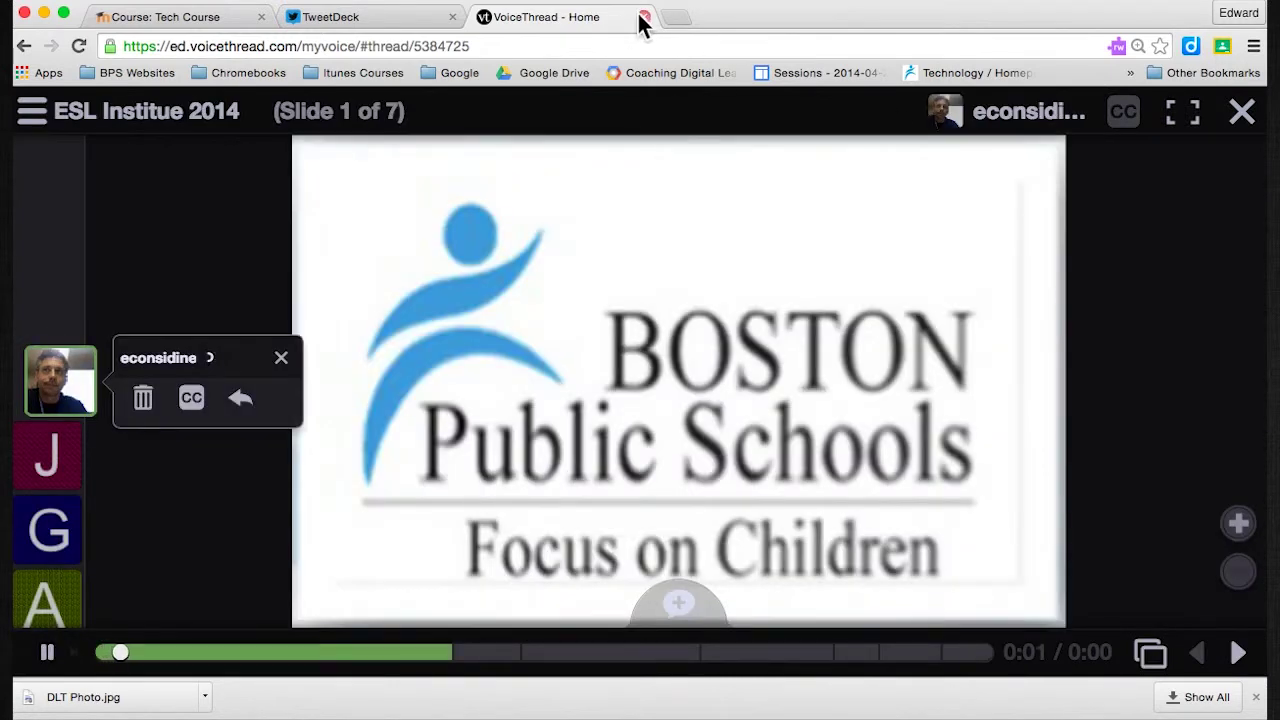
- Close VoiceThread, switch to the Tech Course page in BPSLearns and turn course editing on
{"action": "left_click", "coordinate": [644, 19]}
{"action": "left_click", "coordinate": [212, 17]}
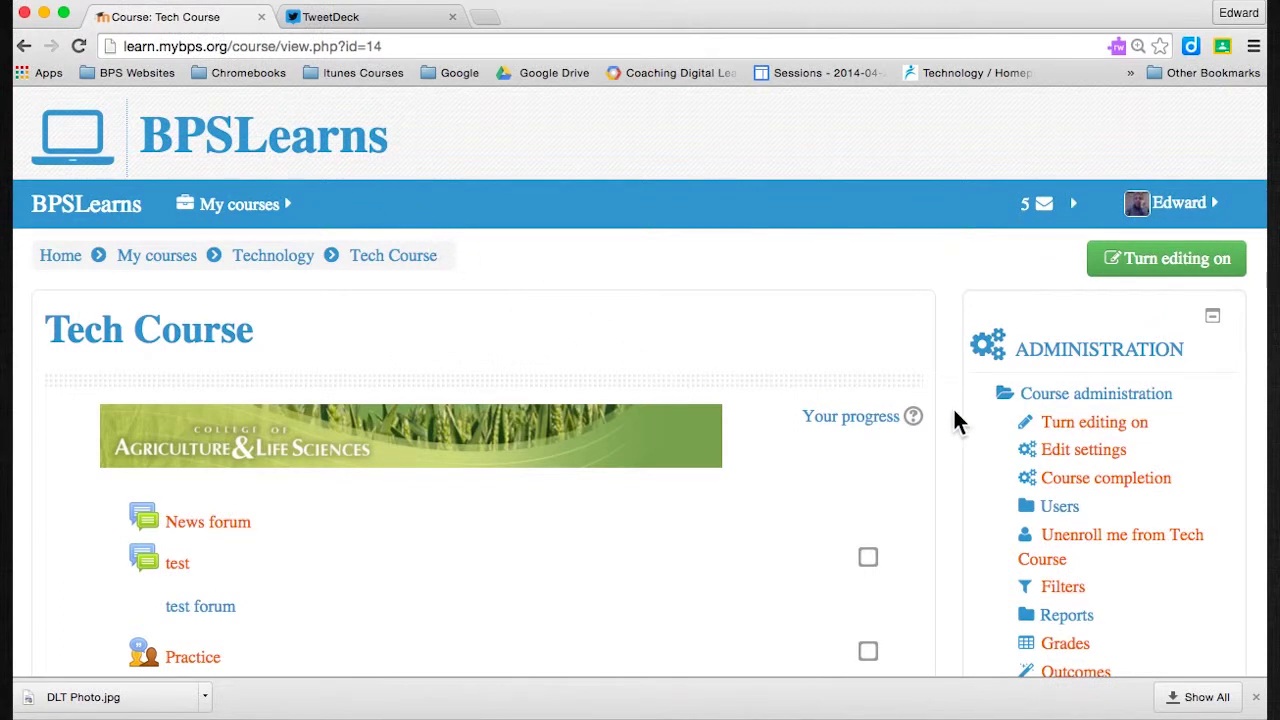
{"action": "scroll", "coordinate": [955, 414], "scroll_direction": "down", "scroll_amount": 7}
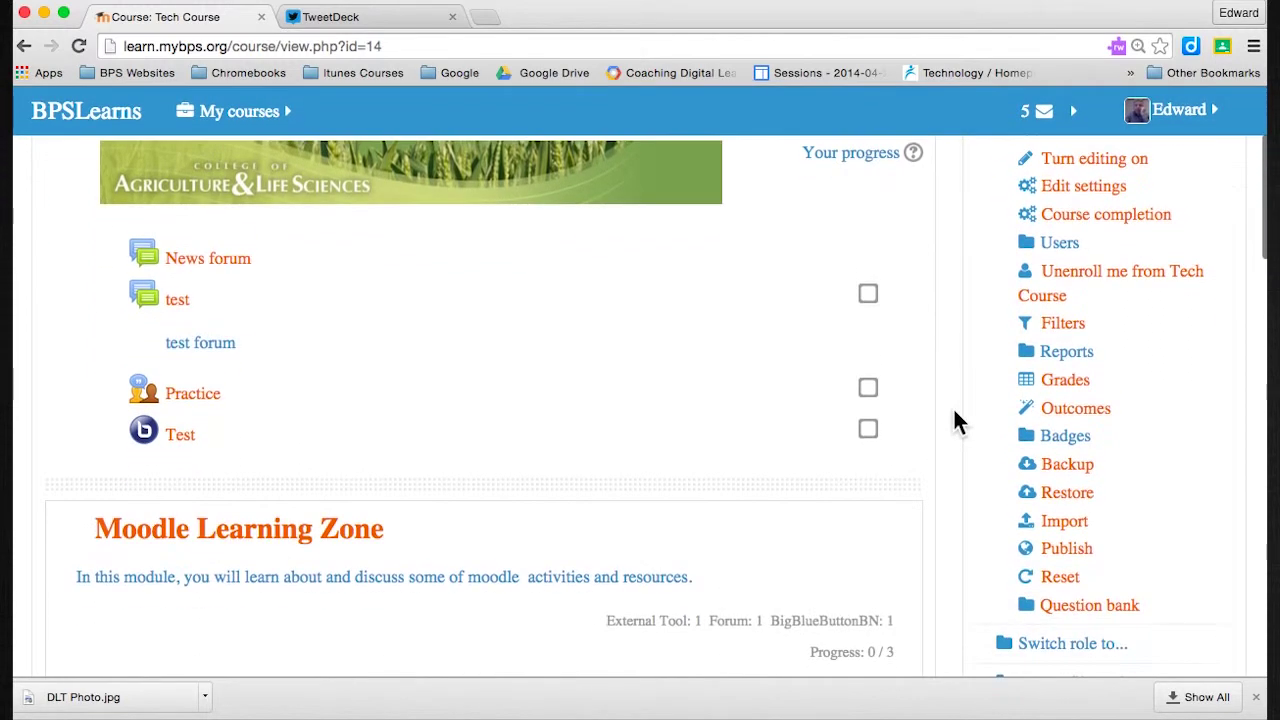
{"action": "scroll", "coordinate": [953, 412], "scroll_direction": "up", "scroll_amount": 5}
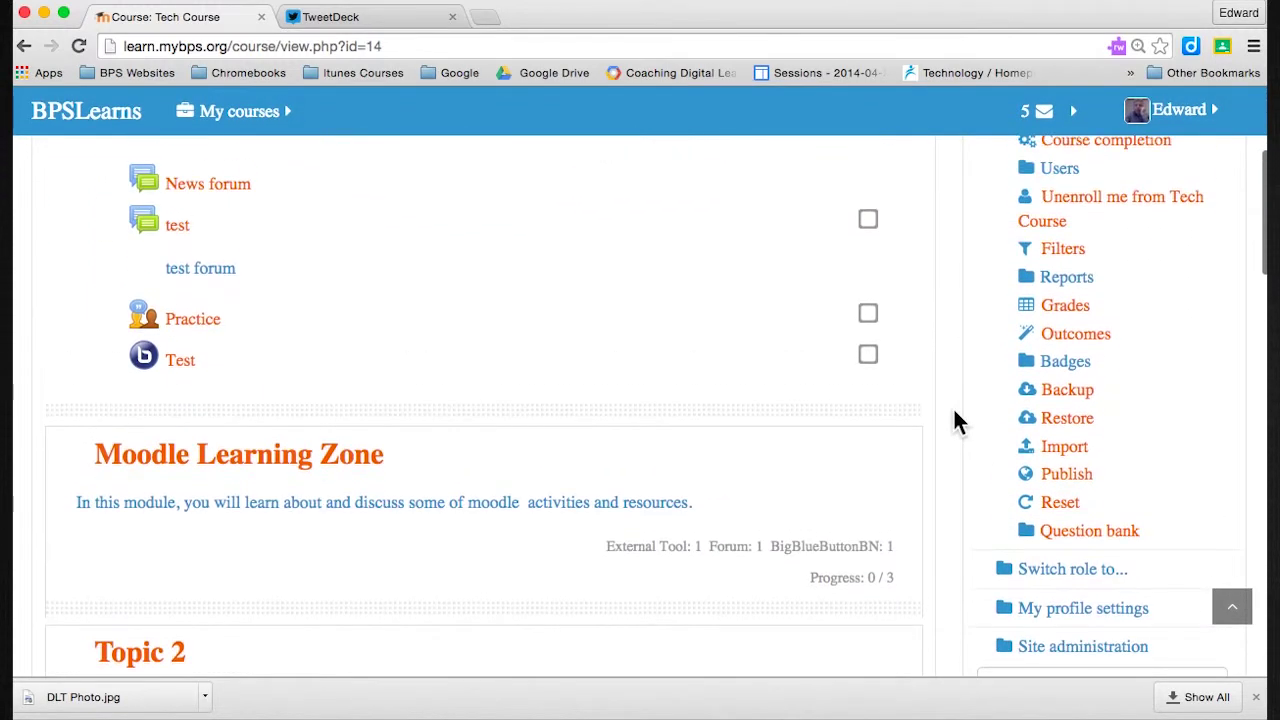
{"action": "scroll", "coordinate": [953, 407], "scroll_direction": "up", "scroll_amount": 5}
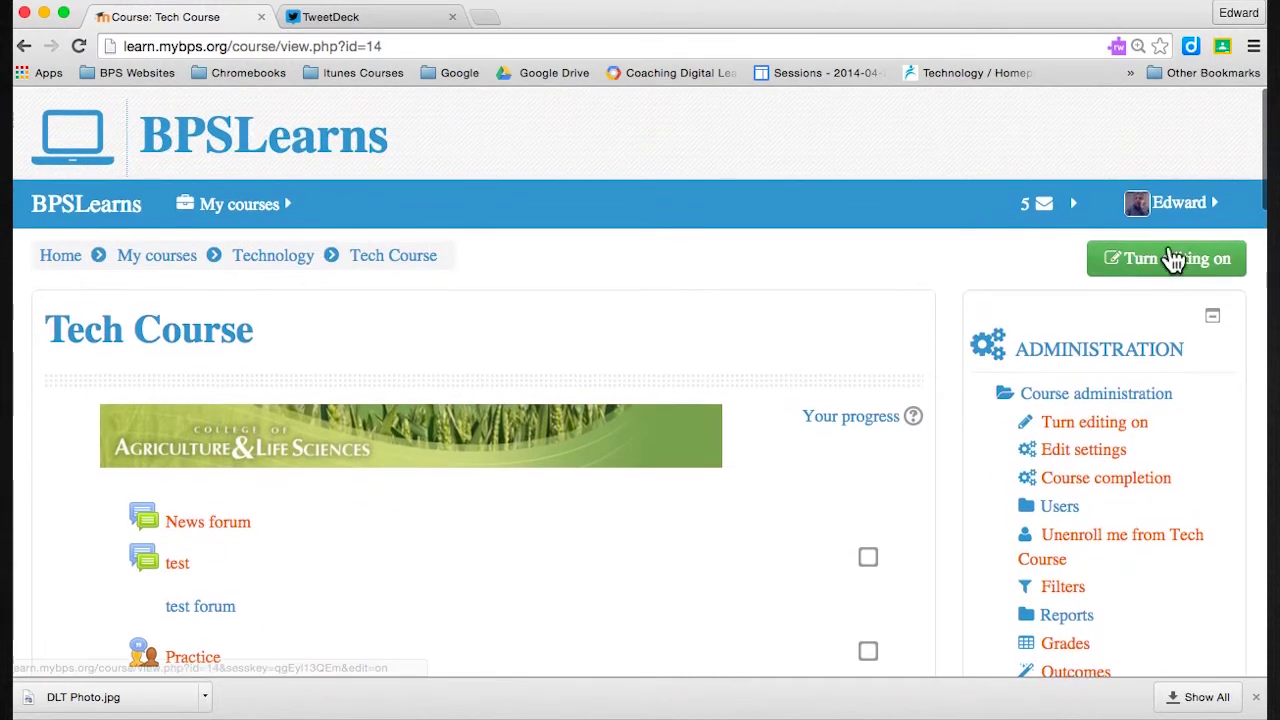
{"action": "left_click", "coordinate": [1195, 260]}
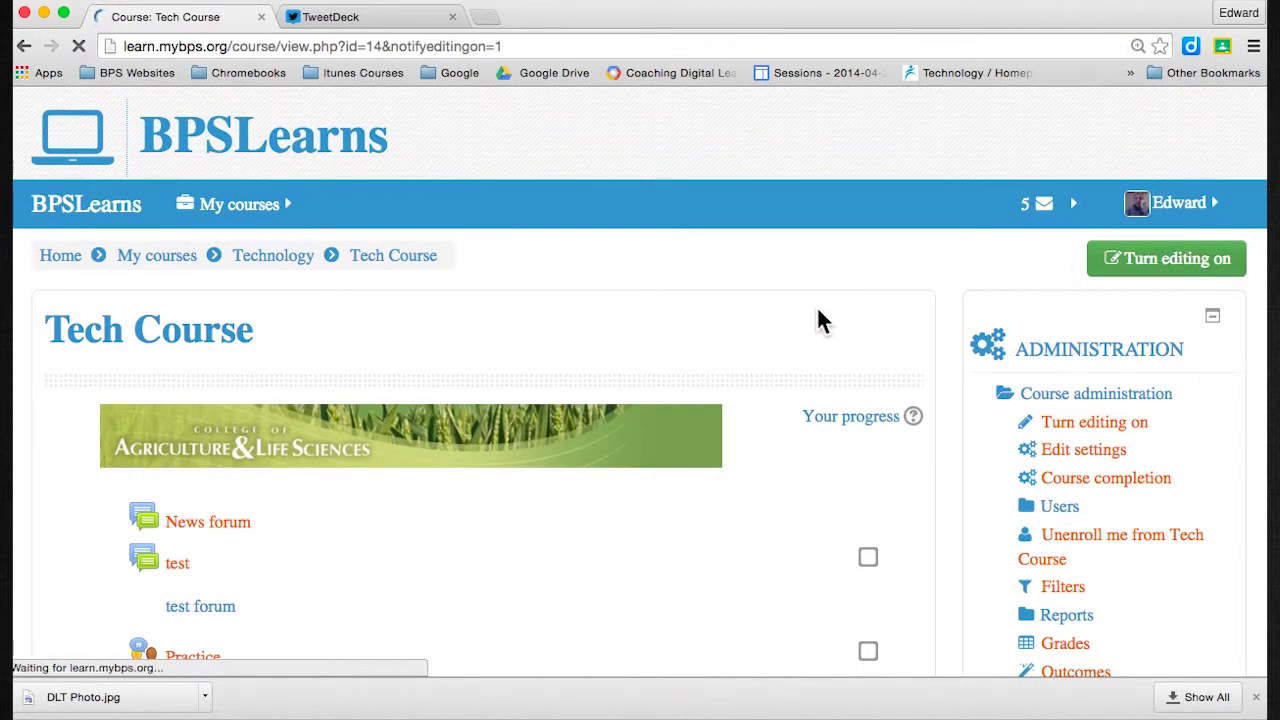
- Add a new Page resource to the Moodle Learning Zone section
{"action": "scroll", "coordinate": [817, 318], "scroll_direction": "down", "scroll_amount": 8}
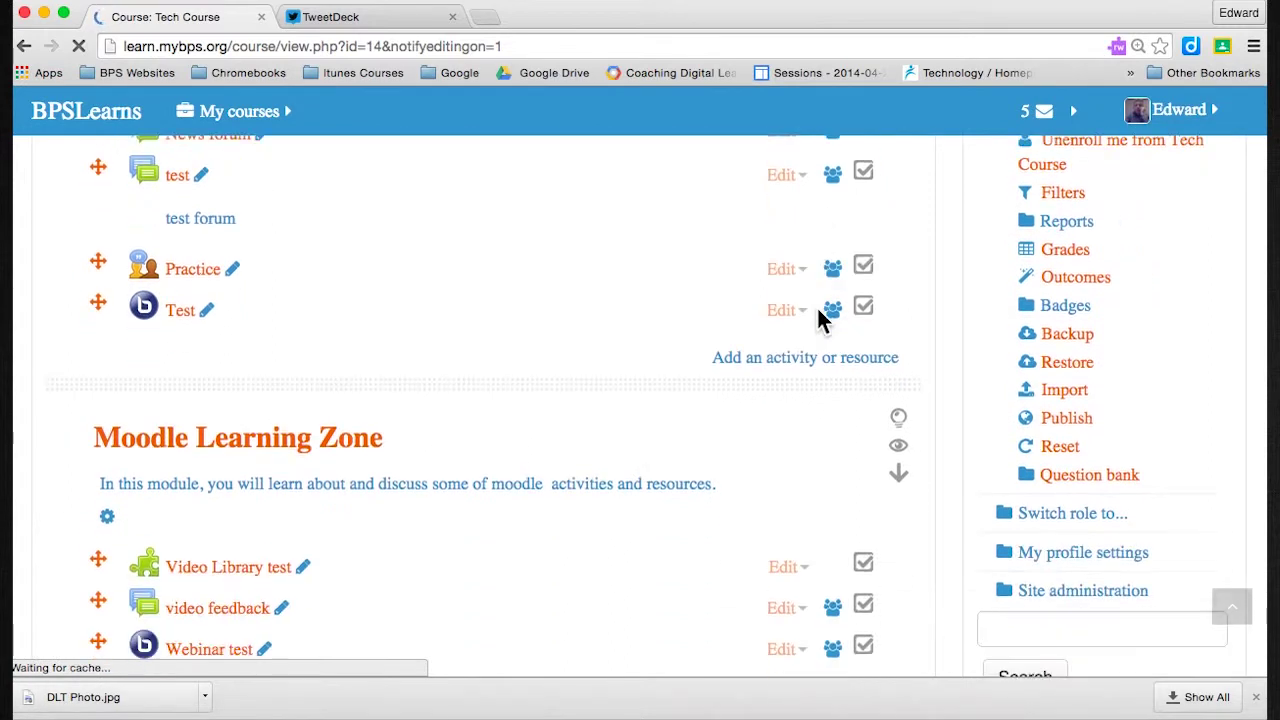
{"action": "scroll", "coordinate": [817, 318], "scroll_direction": "down", "scroll_amount": 2}
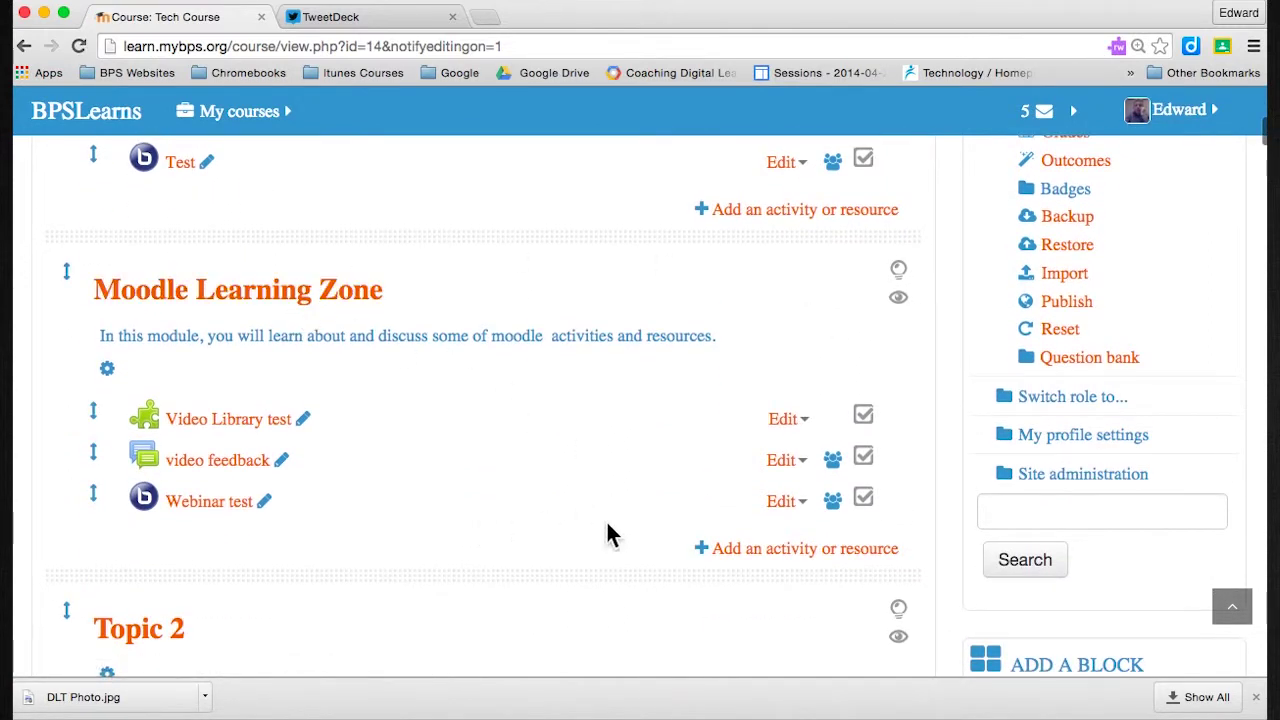
{"action": "left_click", "coordinate": [812, 553]}
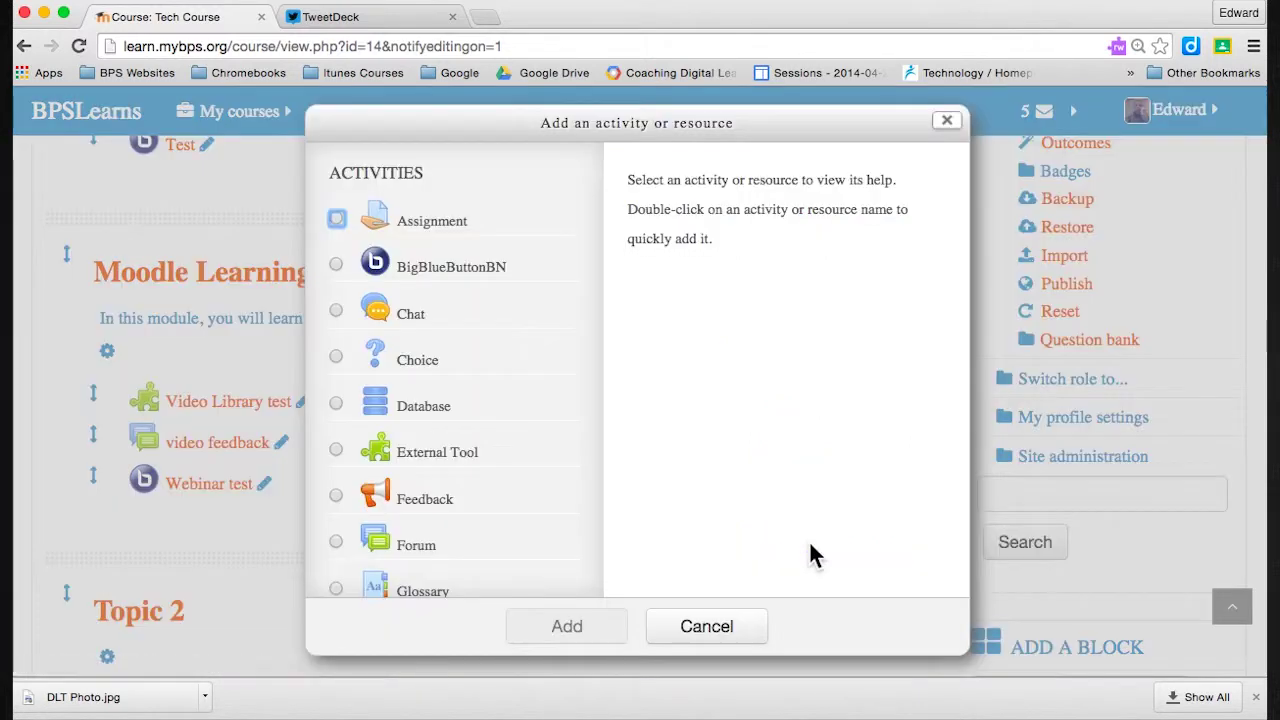
{"action": "scroll", "coordinate": [552, 525], "scroll_direction": "down", "scroll_amount": 5}
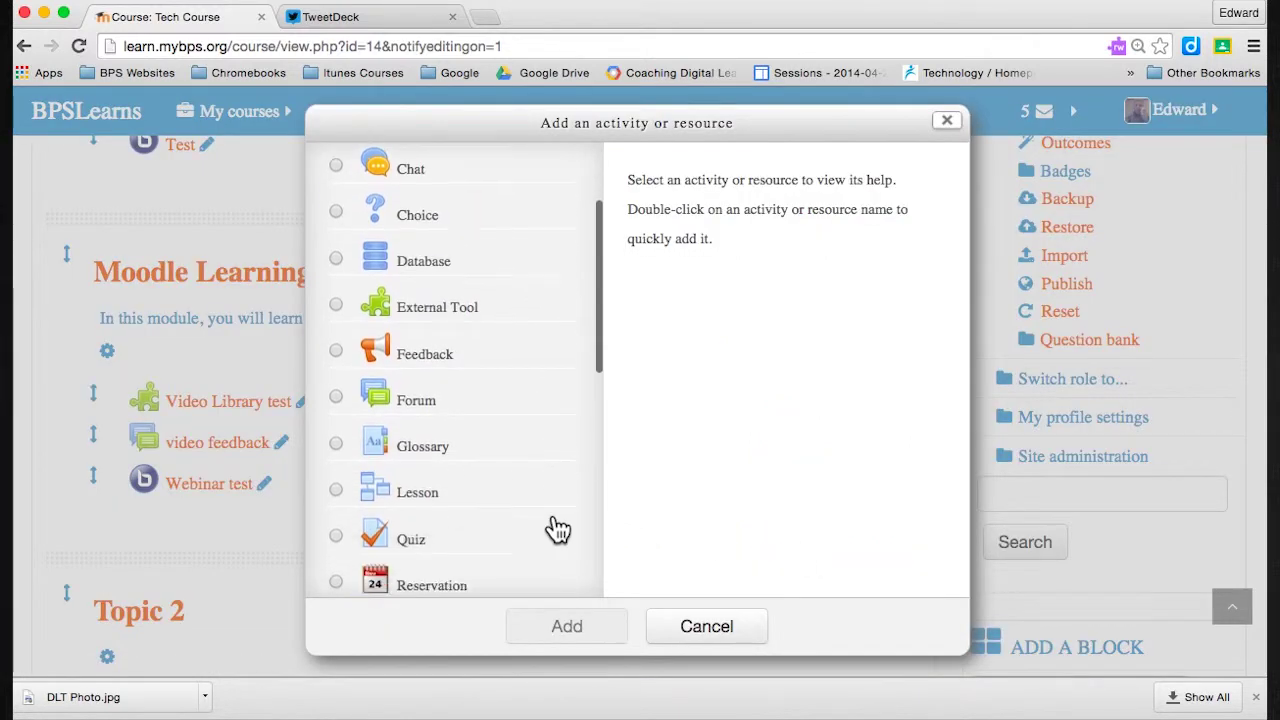
{"action": "scroll", "coordinate": [557, 527], "scroll_direction": "down", "scroll_amount": 5}
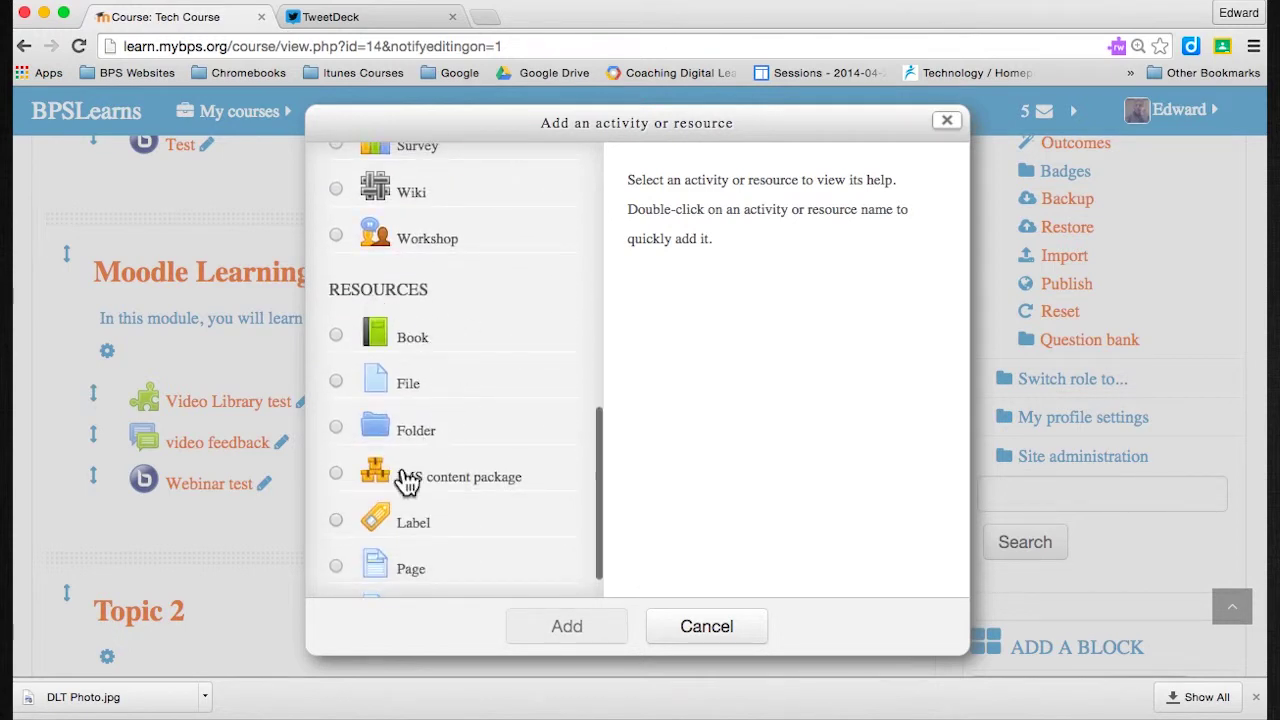
{"action": "left_click", "coordinate": [340, 566]}
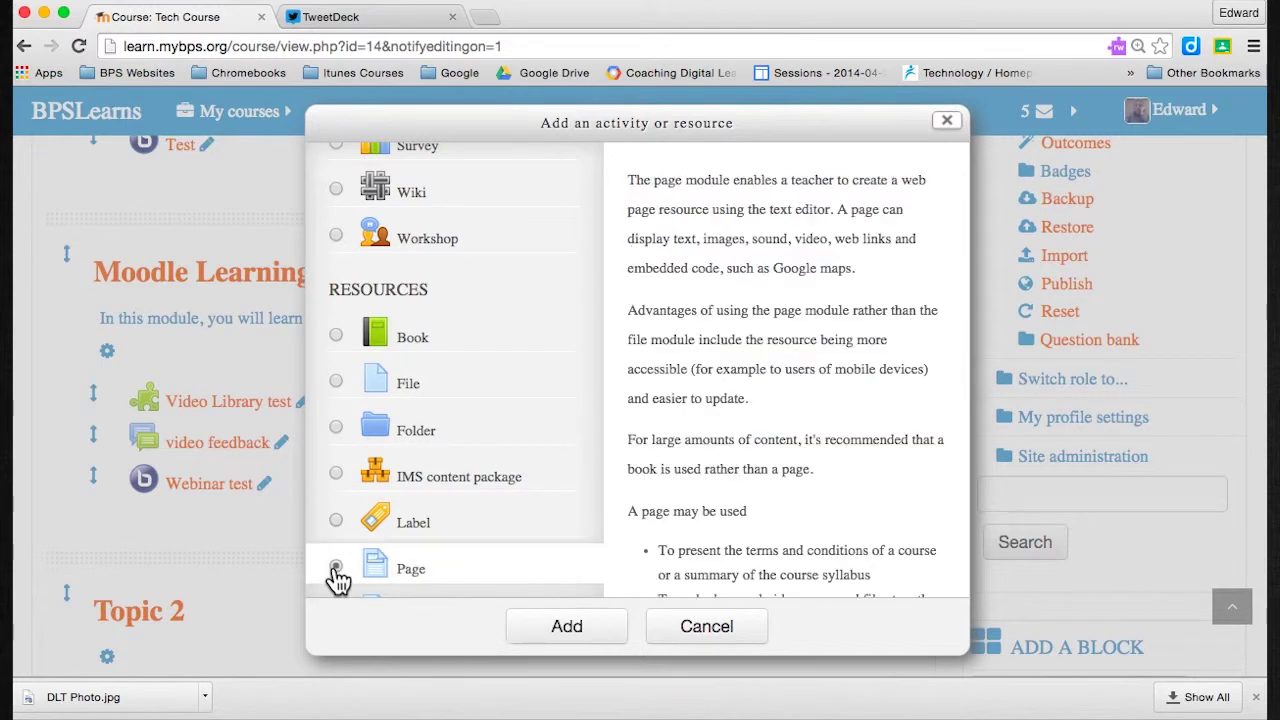
{"action": "left_click", "coordinate": [566, 632]}
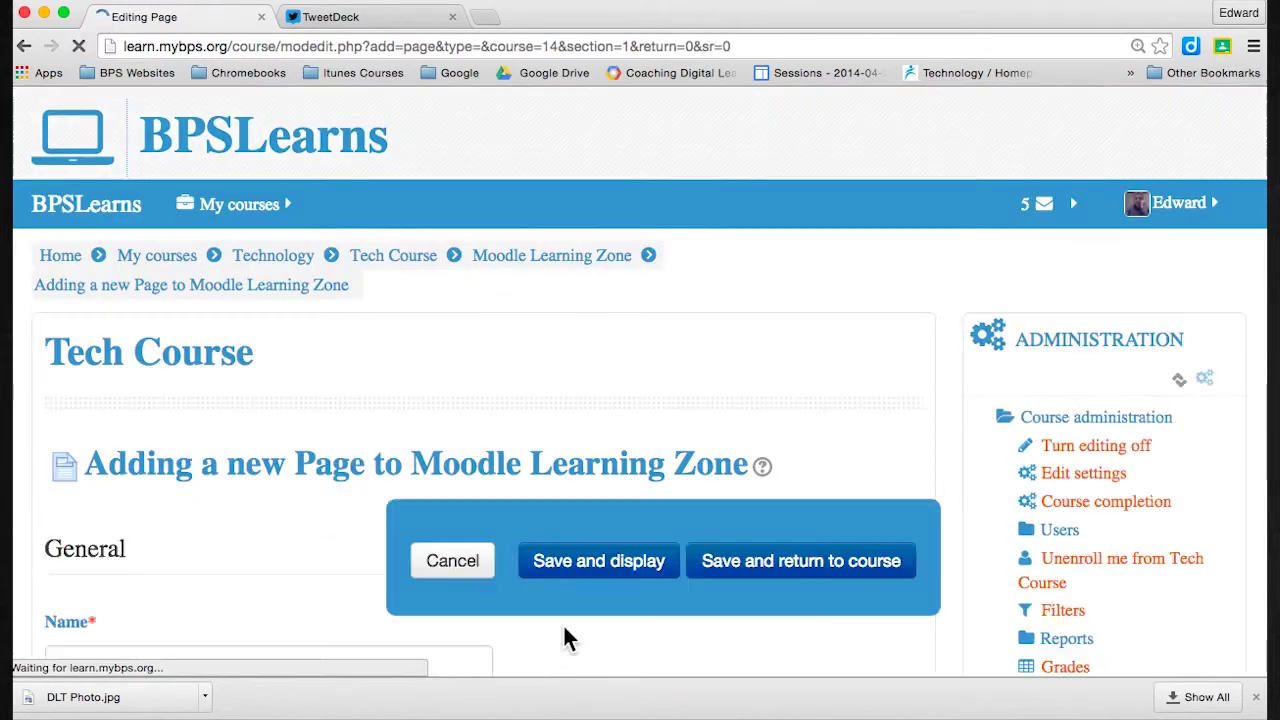
- Name the page "Voicethread" and enter "Voicethread Assignment" as its description
{"action": "scroll", "coordinate": [808, 370], "scroll_direction": "down", "scroll_amount": 5}
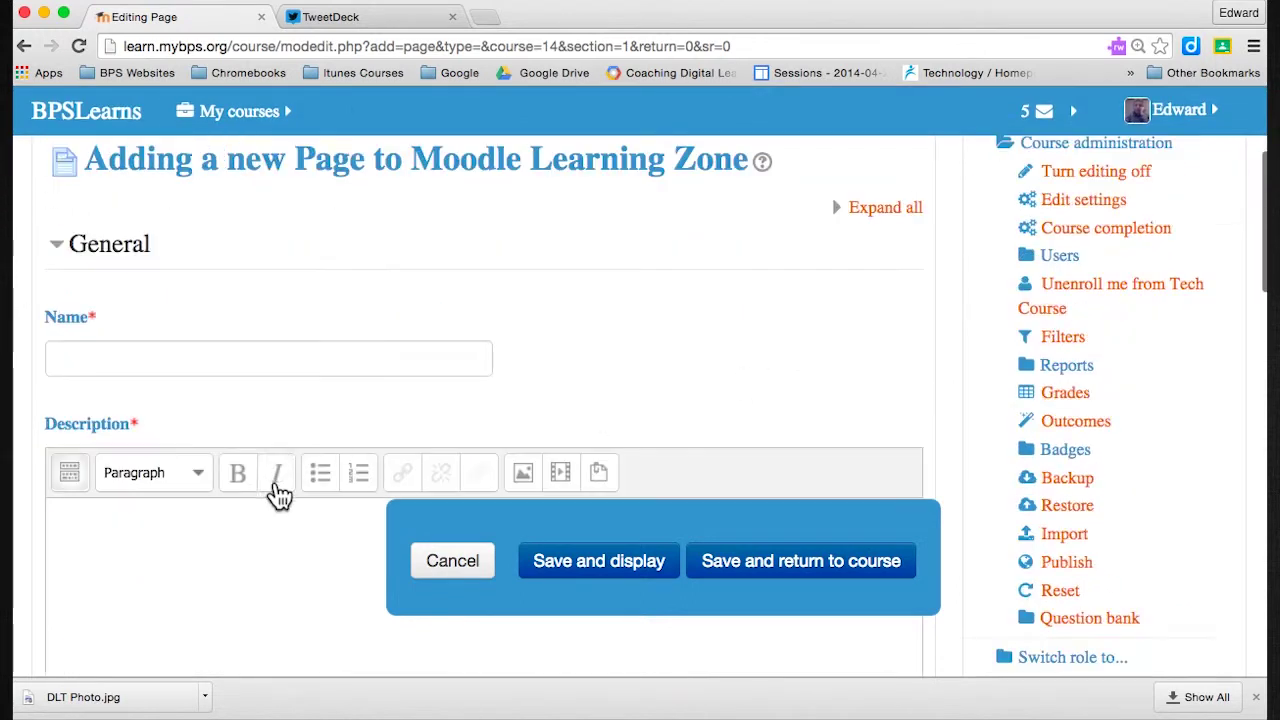
{"action": "left_click", "coordinate": [394, 357]}
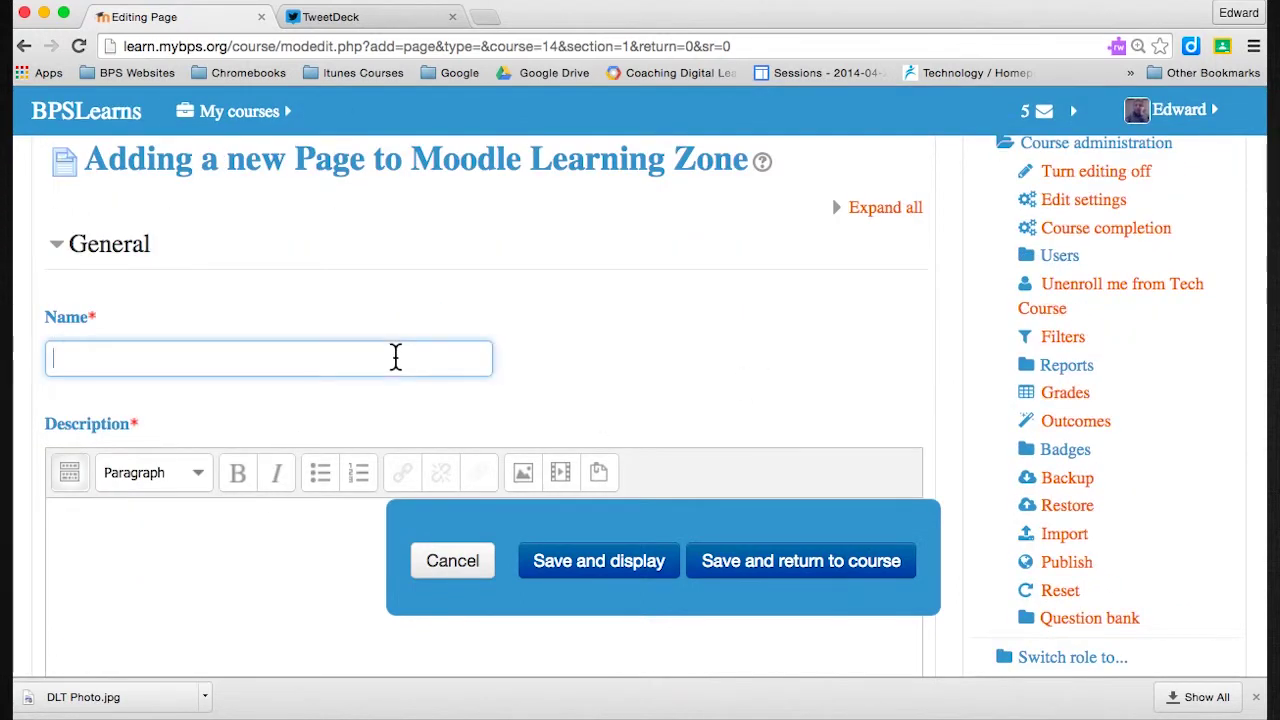
{"action": "type", "text": "Voicethread"}
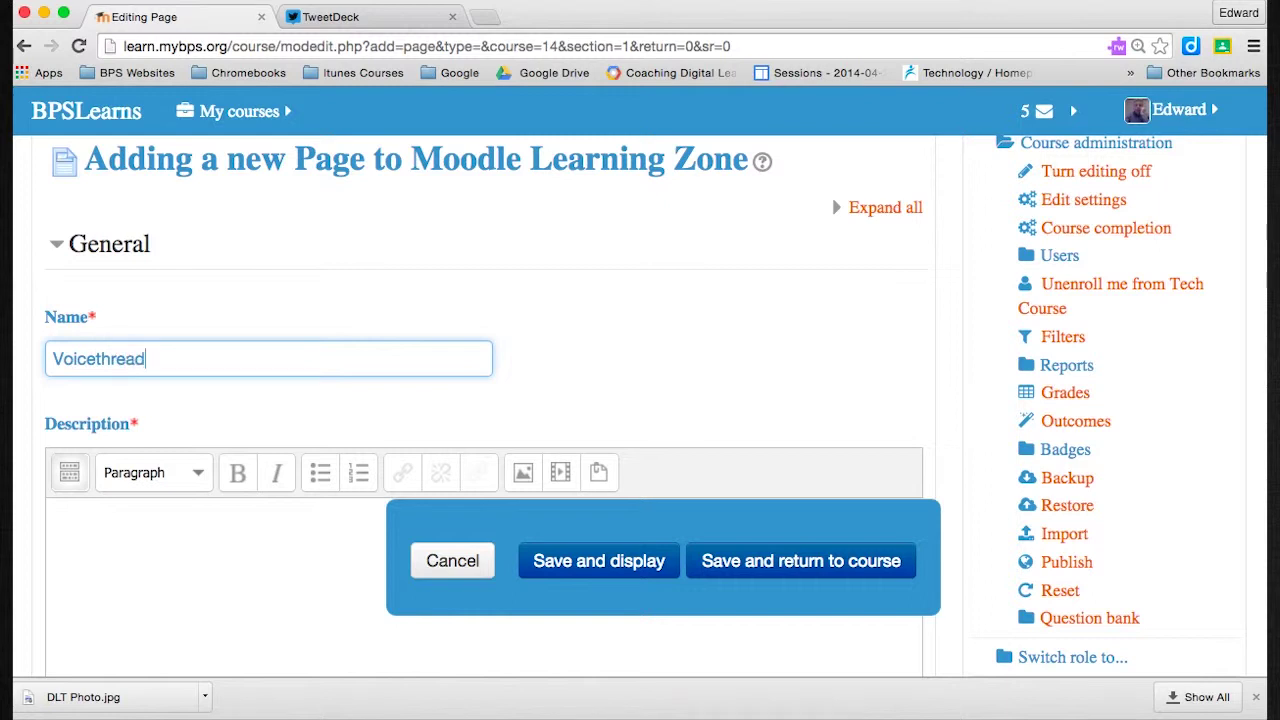
{"action": "left_click", "coordinate": [236, 518]}
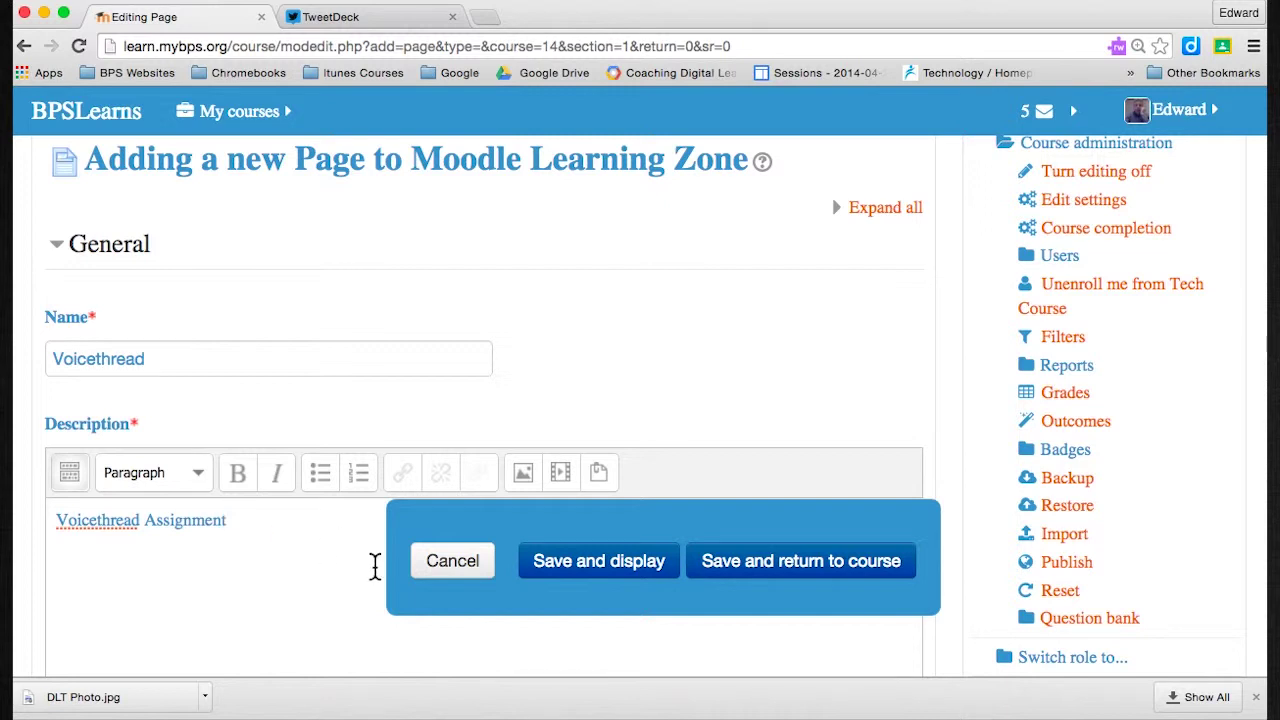
- Insert the copied VoiceThread iframe embed code into the page content through the HTML source editor
{"action": "scroll", "coordinate": [372, 562], "scroll_direction": "down", "scroll_amount": 10}
{"action": "scroll", "coordinate": [375, 575], "scroll_direction": "down", "scroll_amount": 3}
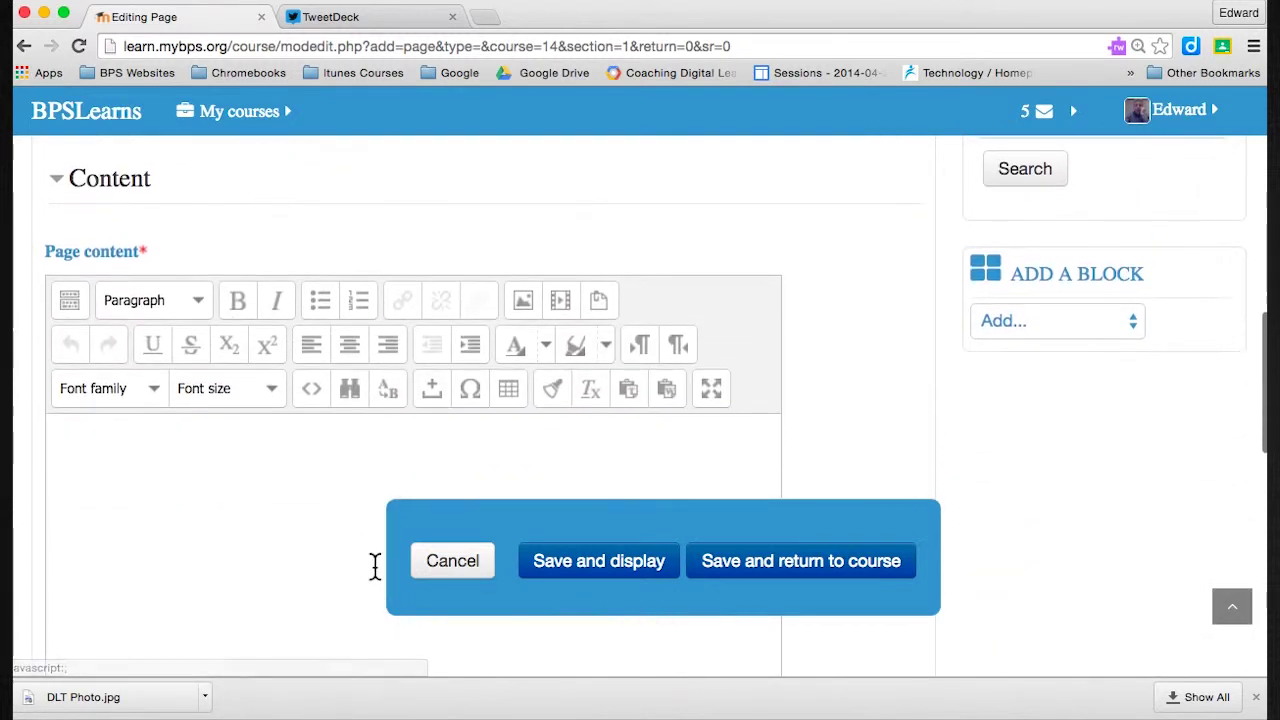
{"action": "scroll", "coordinate": [362, 548], "scroll_direction": "up", "scroll_amount": 1}
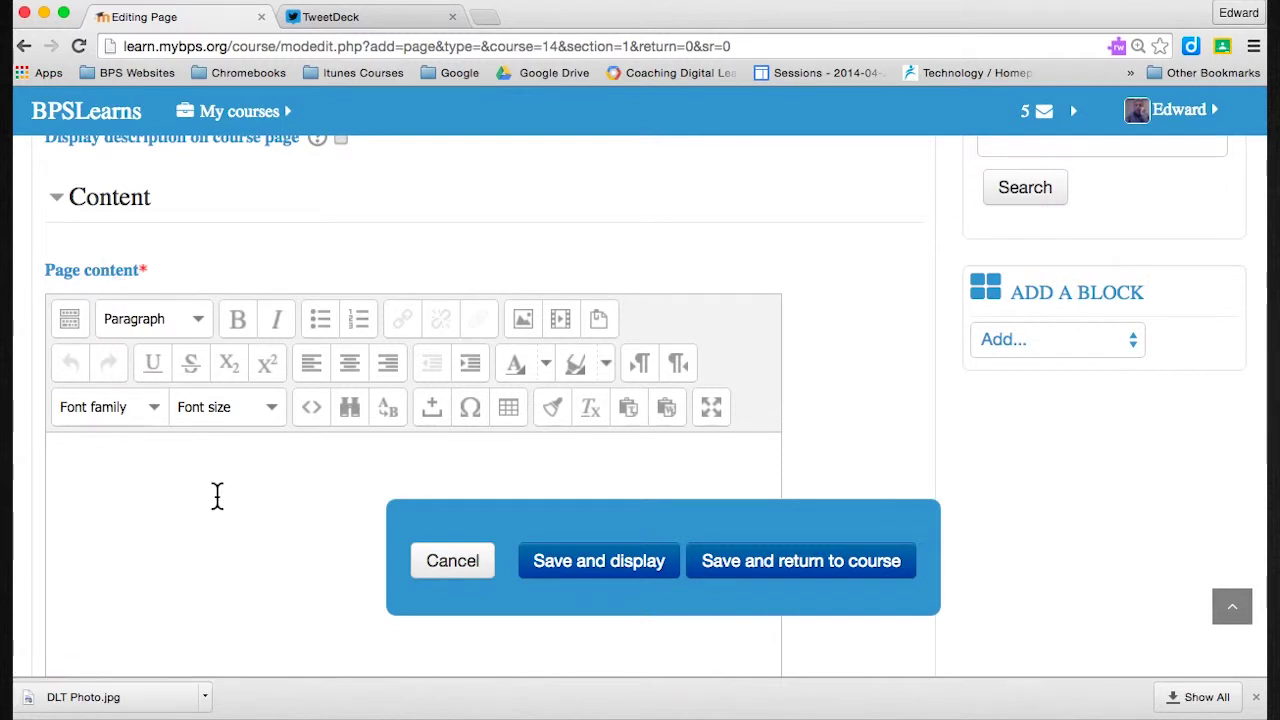
{"action": "left_click", "coordinate": [69, 322]}
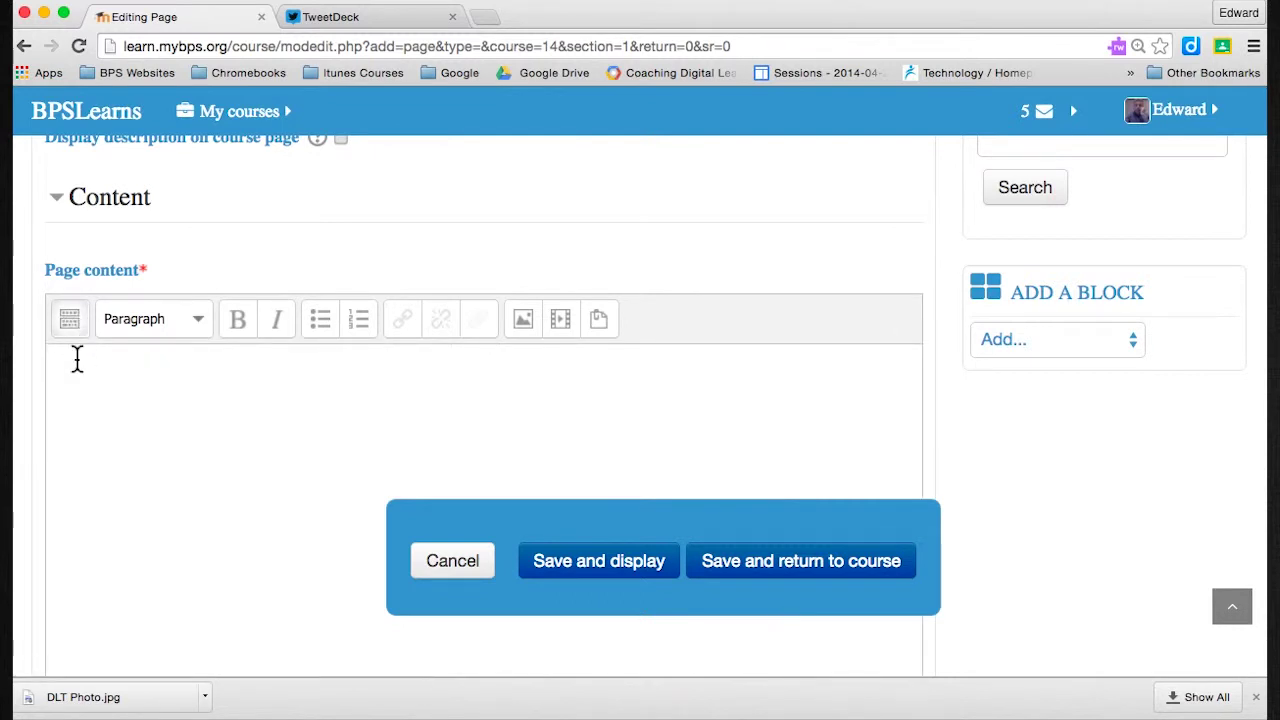
{"action": "left_click", "coordinate": [70, 328]}
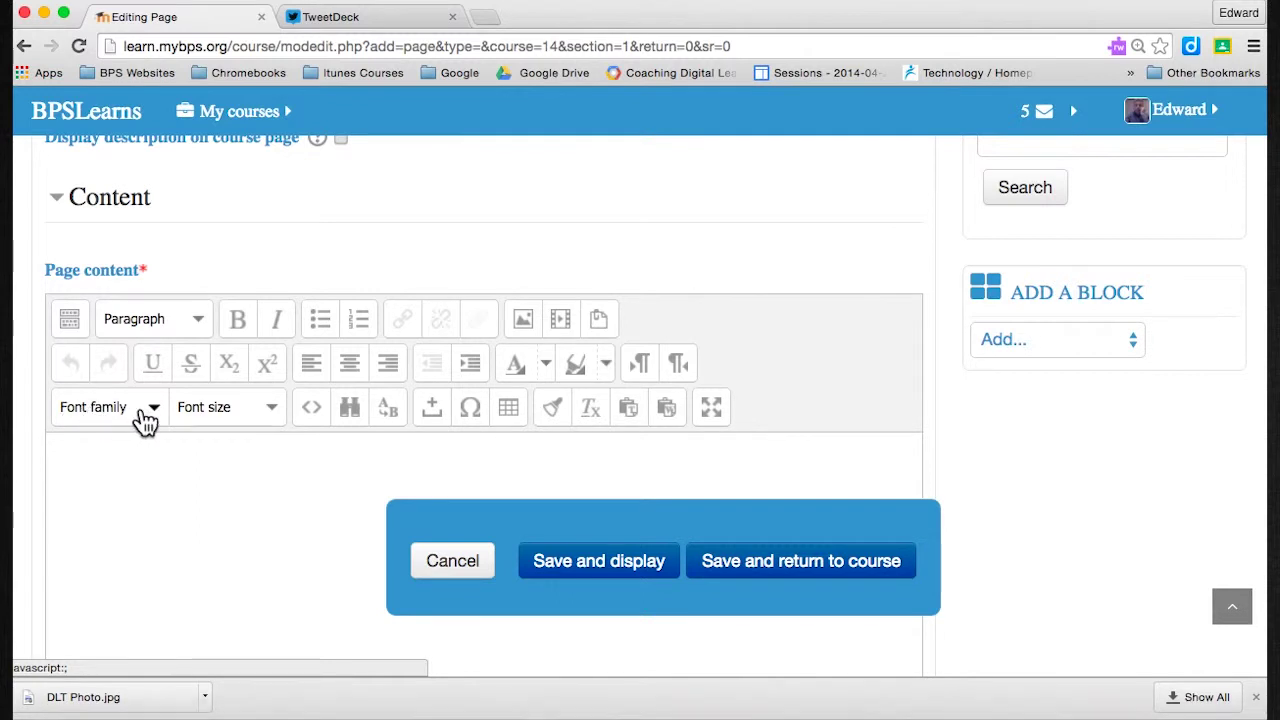
{"action": "left_click", "coordinate": [309, 420]}
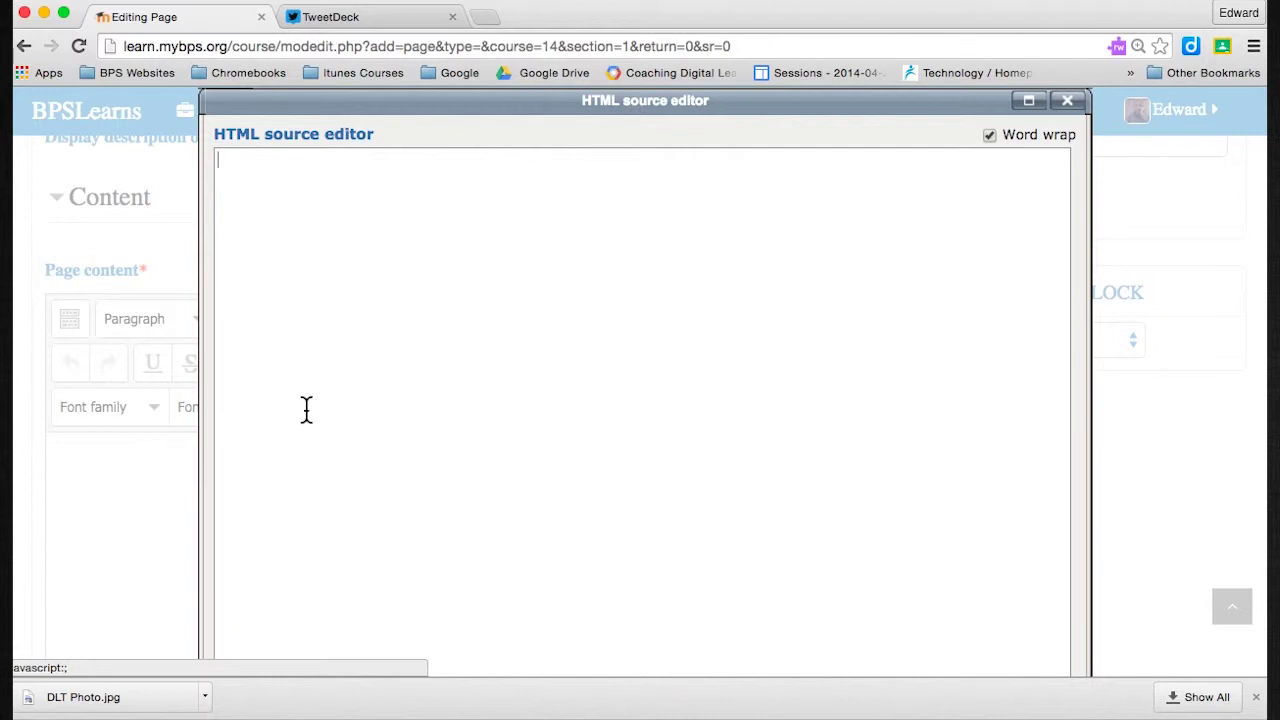
{"action": "type", "text": "<iframe width=\"480\" height=\"270\" src=\"https://ed.voicethread.com/app/player/?threadId=5384725\" frameborder=\"0\" allowfullscreen></iframe>"}
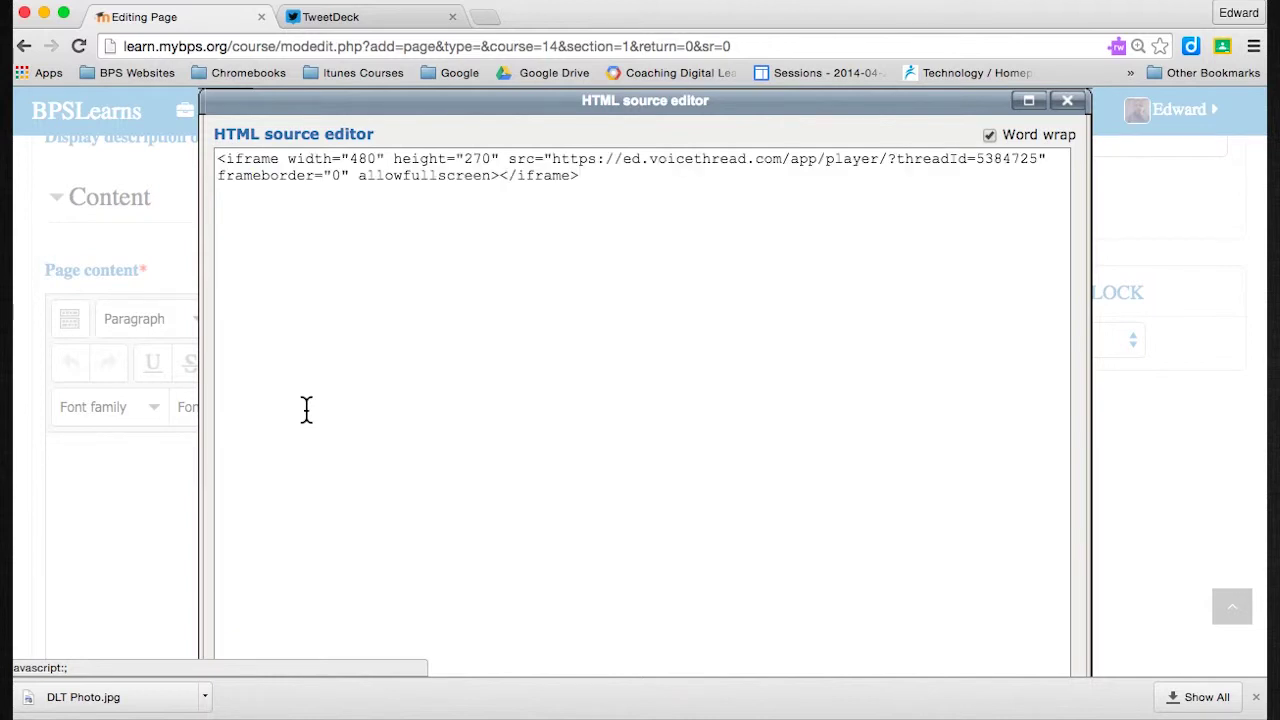
{"action": "scroll", "coordinate": [306, 409], "scroll_direction": "down", "scroll_amount": 5}
{"action": "left_click", "coordinate": [272, 546]}
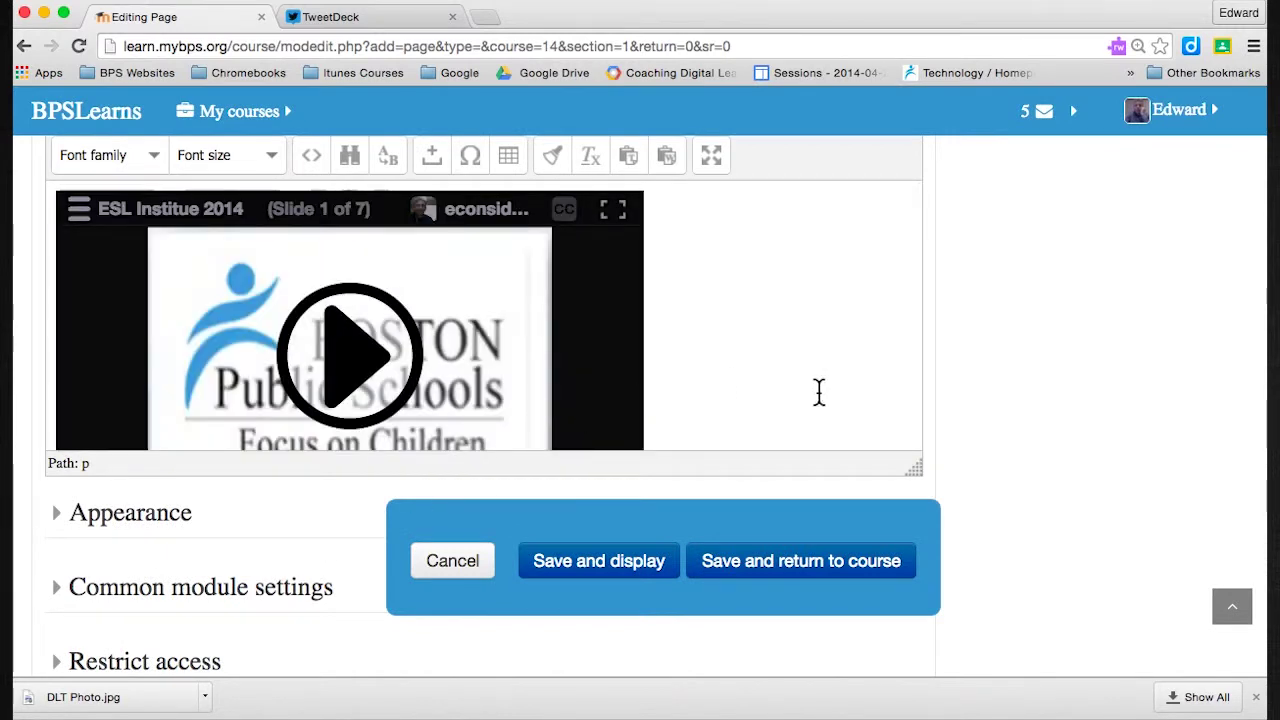
- Save the new page, return to the course and turn editing off
{"action": "left_click", "coordinate": [766, 564]}
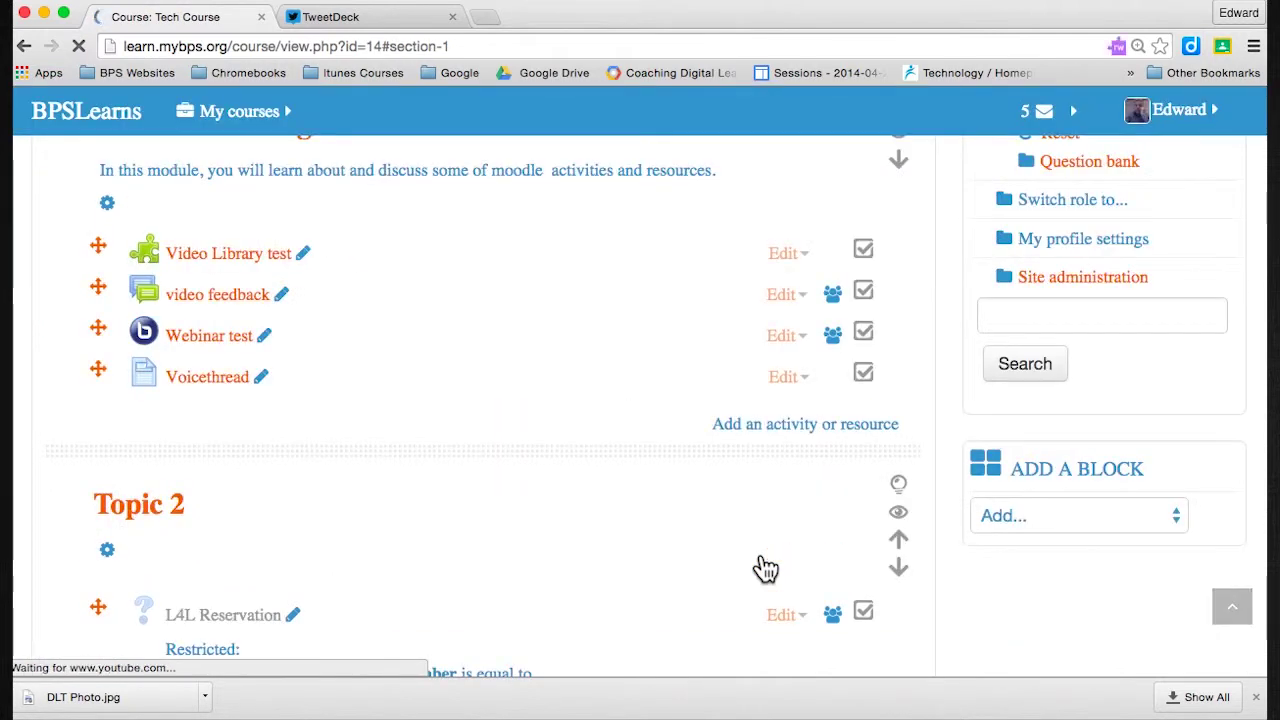
{"action": "scroll", "coordinate": [766, 568], "scroll_direction": "down", "scroll_amount": 5}
{"action": "scroll", "coordinate": [766, 568], "scroll_direction": "down", "scroll_amount": 5}
{"action": "scroll", "coordinate": [766, 568], "scroll_direction": "up", "scroll_amount": 10}
{"action": "scroll", "coordinate": [766, 568], "scroll_direction": "up", "scroll_amount": 5}
{"action": "scroll", "coordinate": [766, 568], "scroll_direction": "down", "scroll_amount": 5}
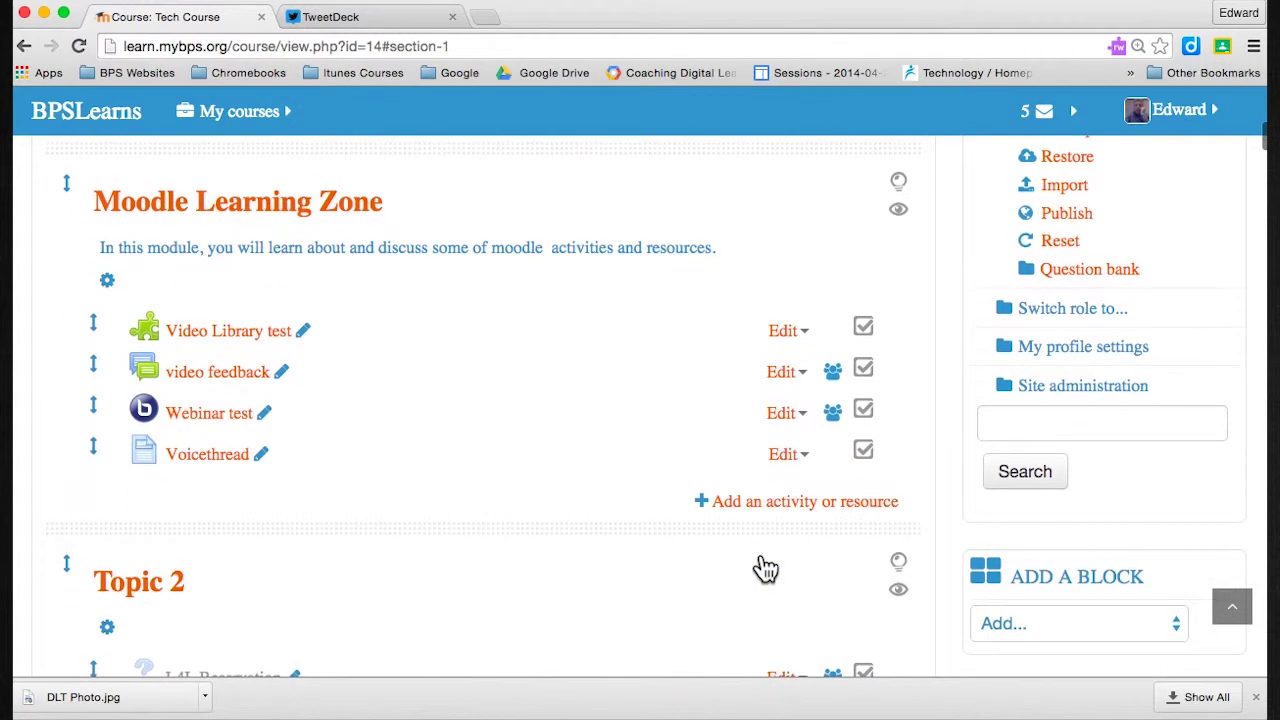
{"action": "scroll", "coordinate": [798, 306], "scroll_direction": "up", "scroll_amount": 3}
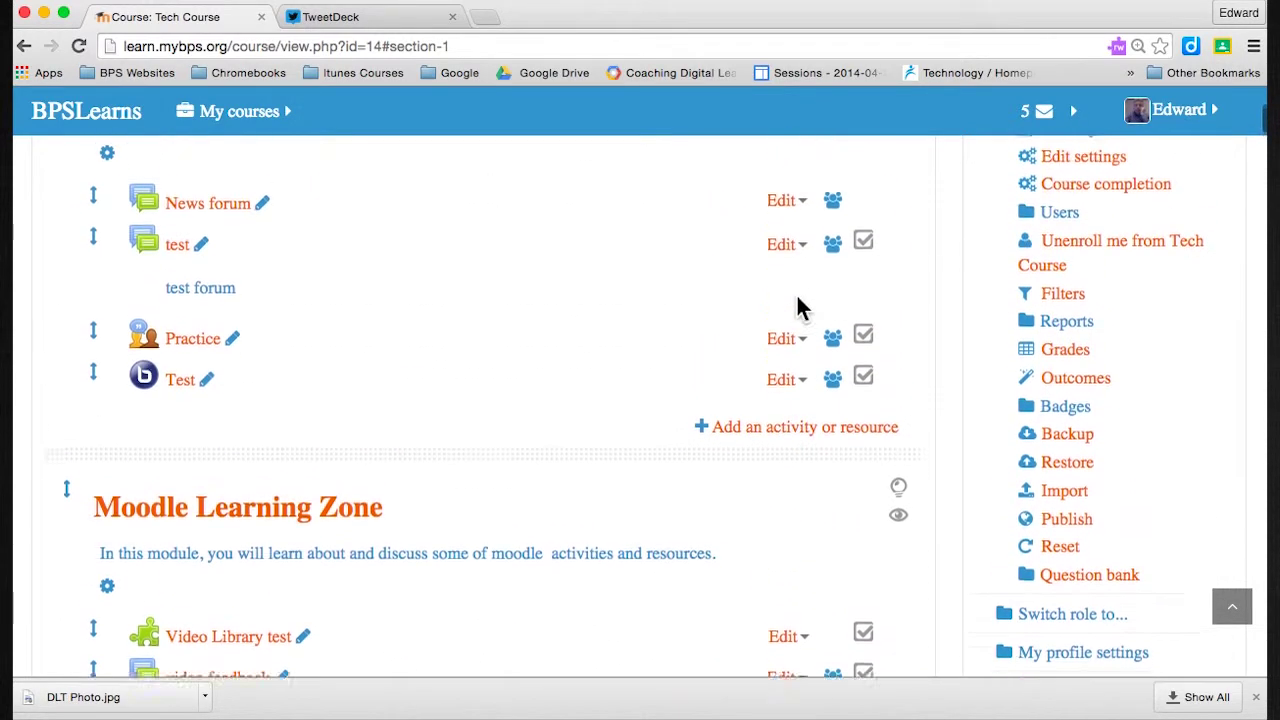
{"action": "scroll", "coordinate": [798, 300], "scroll_direction": "up", "scroll_amount": 3}
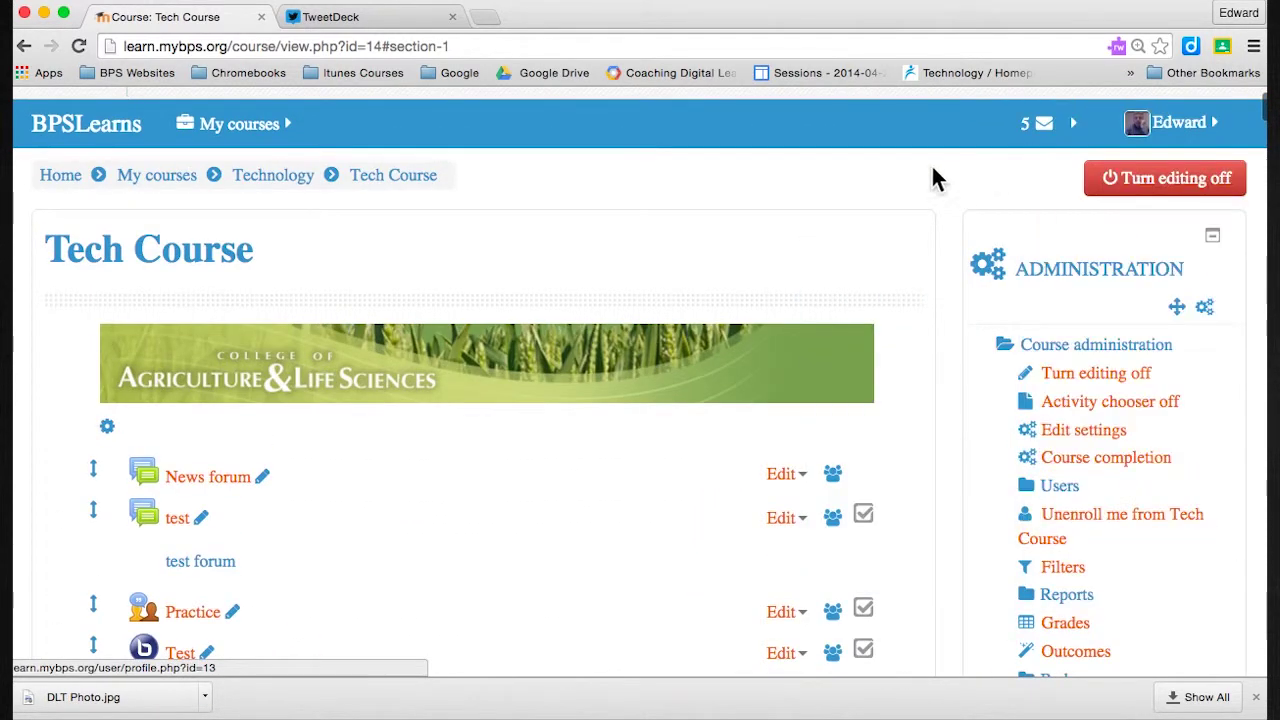
{"action": "left_click", "coordinate": [1140, 178]}
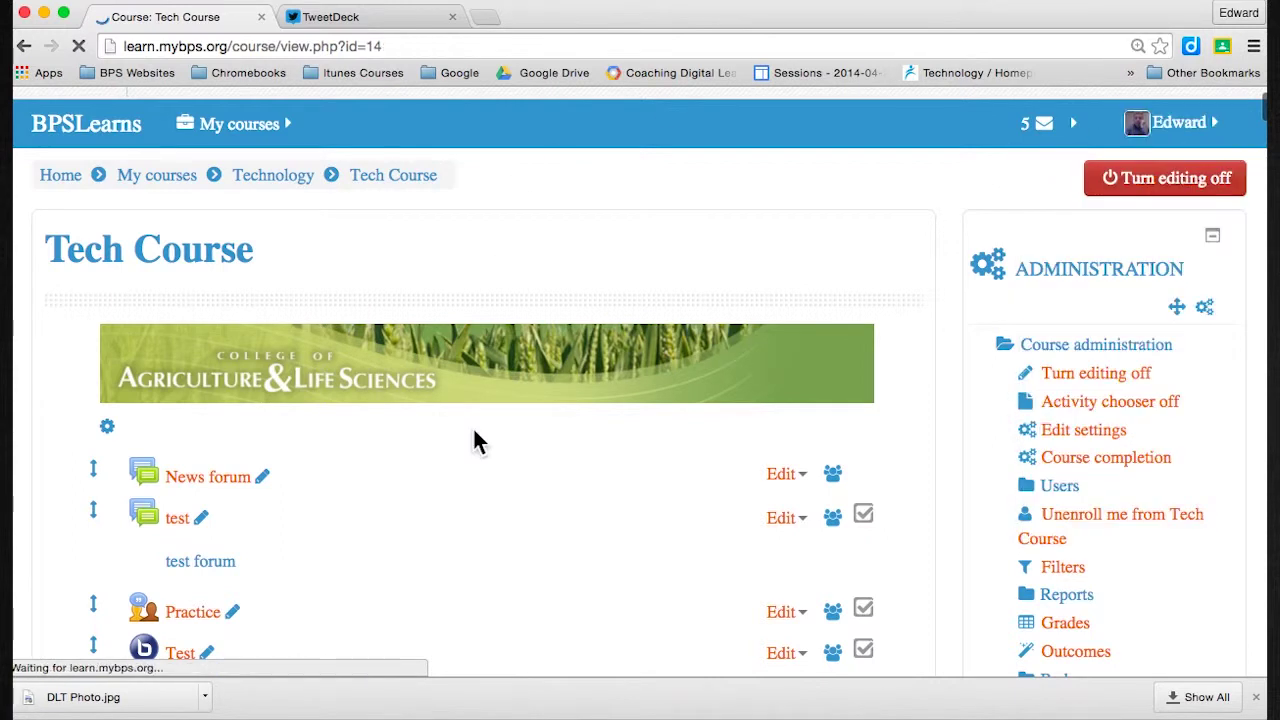
- Open the Voicethread page from the Moodle Learning Zone section to check the embedded player
{"action": "scroll", "coordinate": [474, 440], "scroll_direction": "down", "scroll_amount": 5}
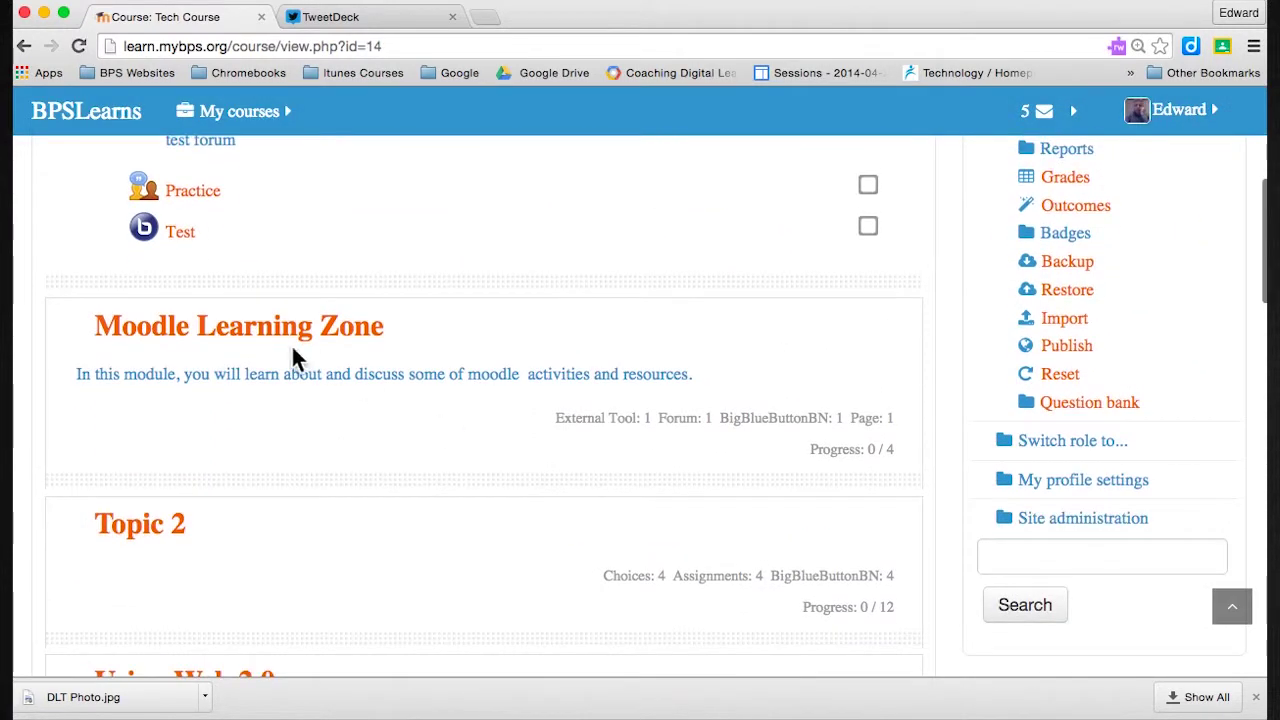
{"action": "left_click", "coordinate": [326, 337]}
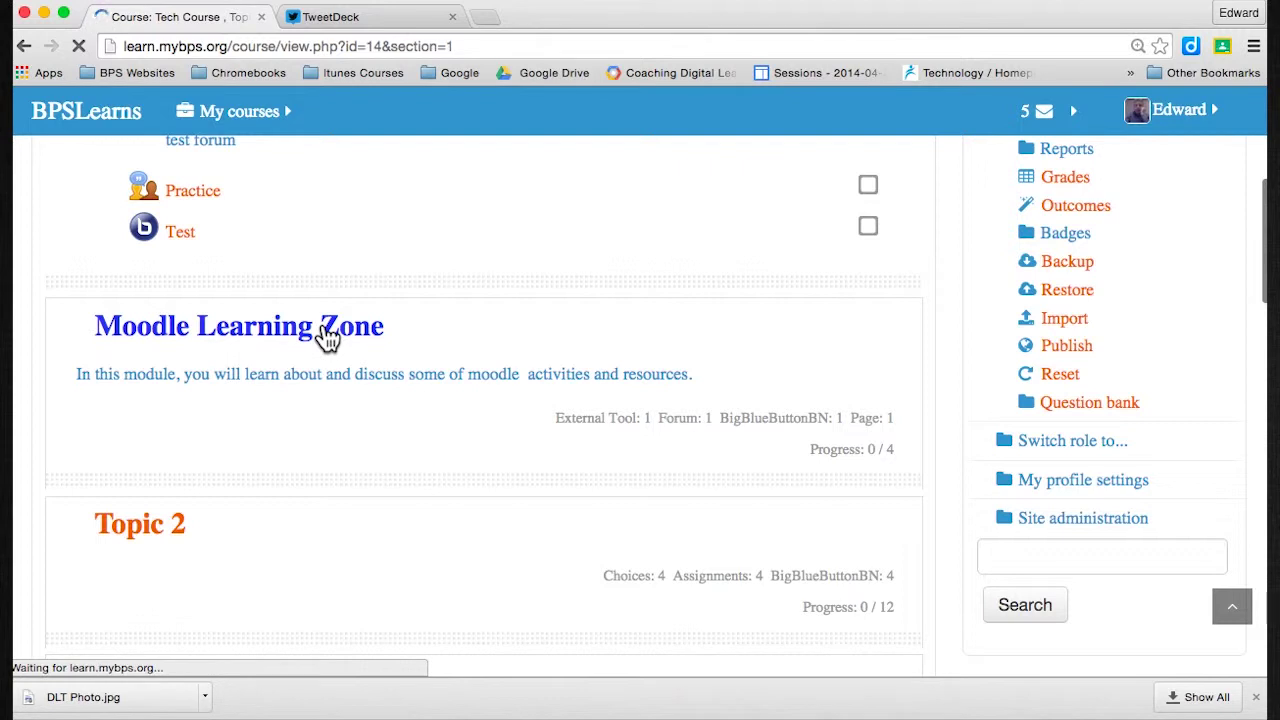
{"action": "scroll", "coordinate": [328, 337], "scroll_direction": "down", "scroll_amount": 6}
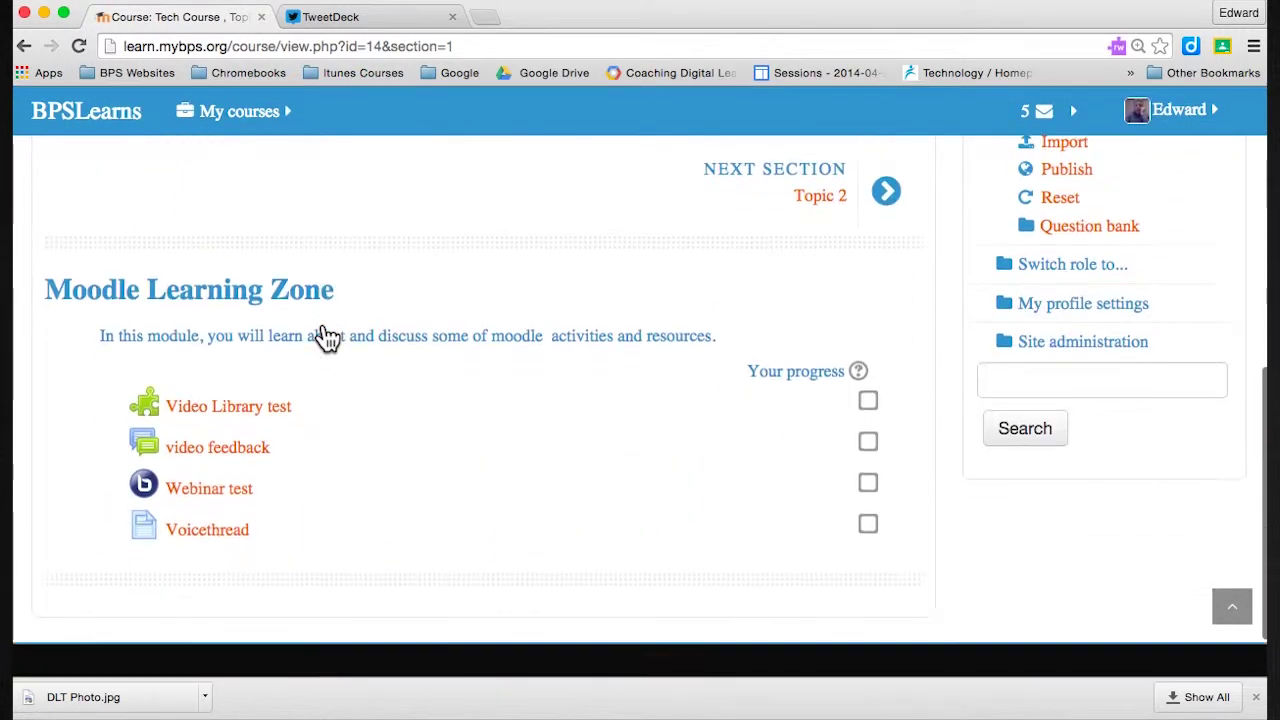
{"action": "scroll", "coordinate": [328, 337], "scroll_direction": "down", "scroll_amount": 1}
{"action": "left_click", "coordinate": [207, 490]}
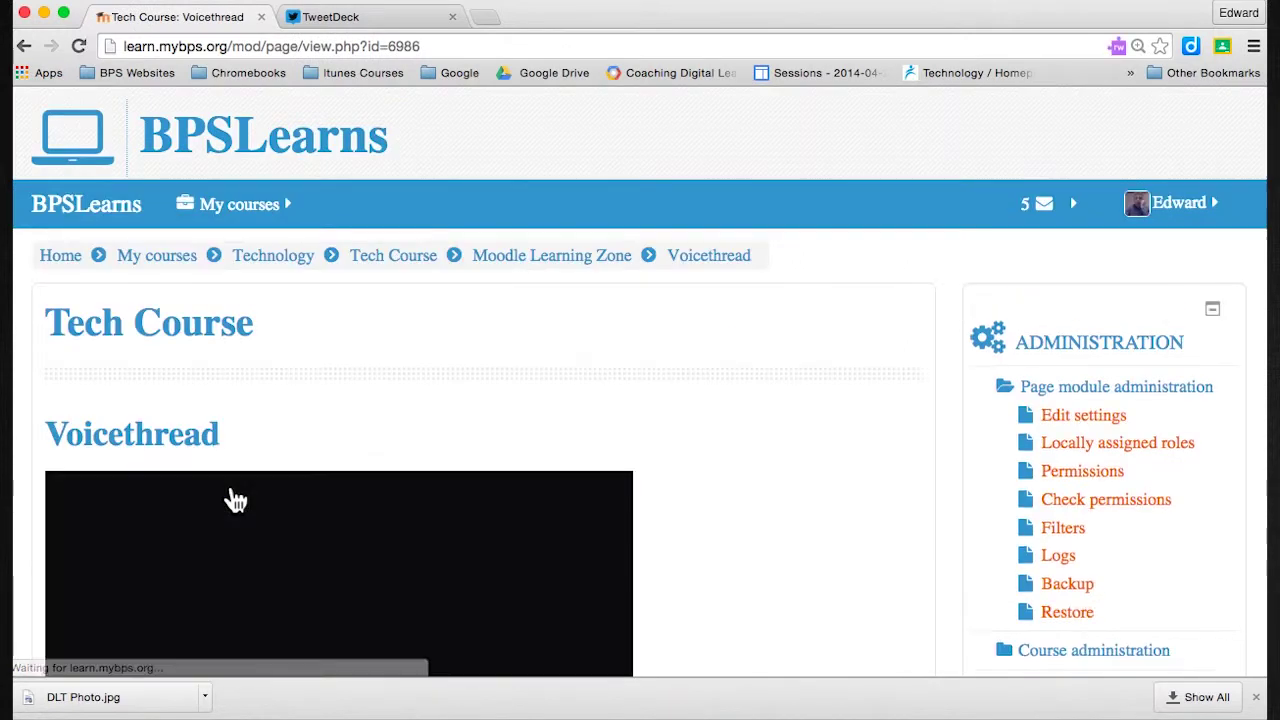
{"action": "scroll", "coordinate": [314, 434], "scroll_direction": "down", "scroll_amount": 4}
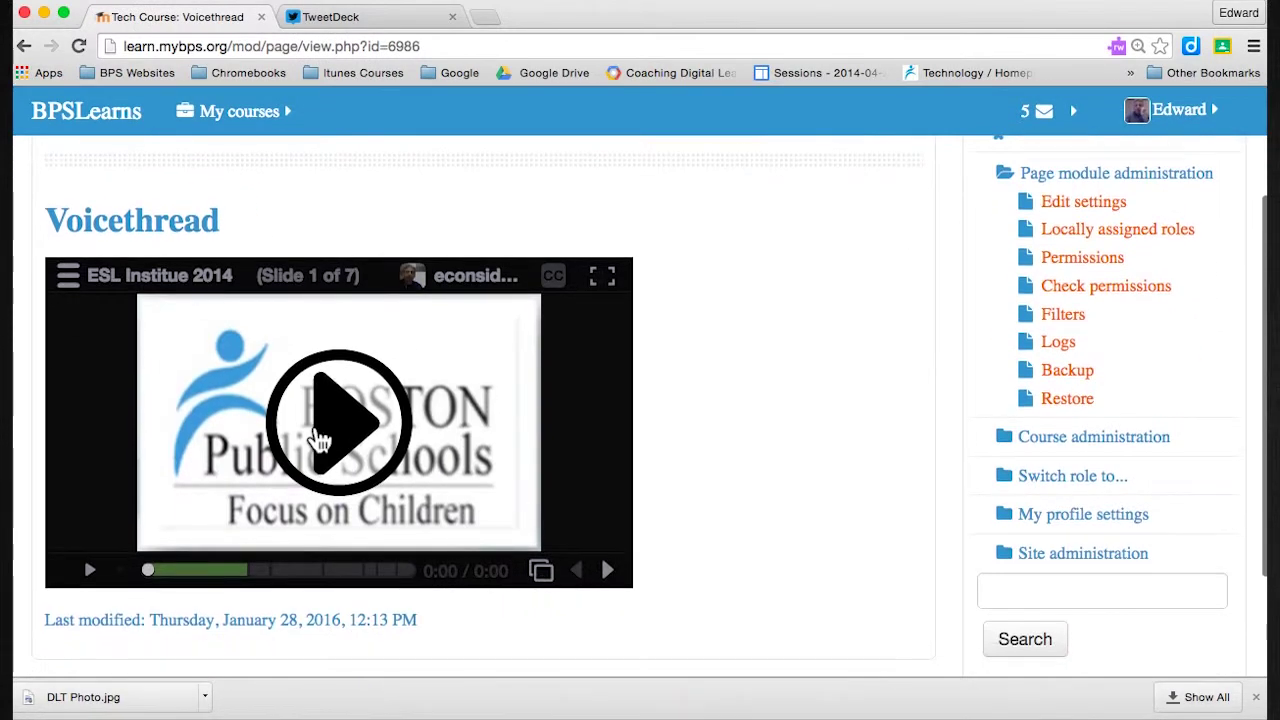